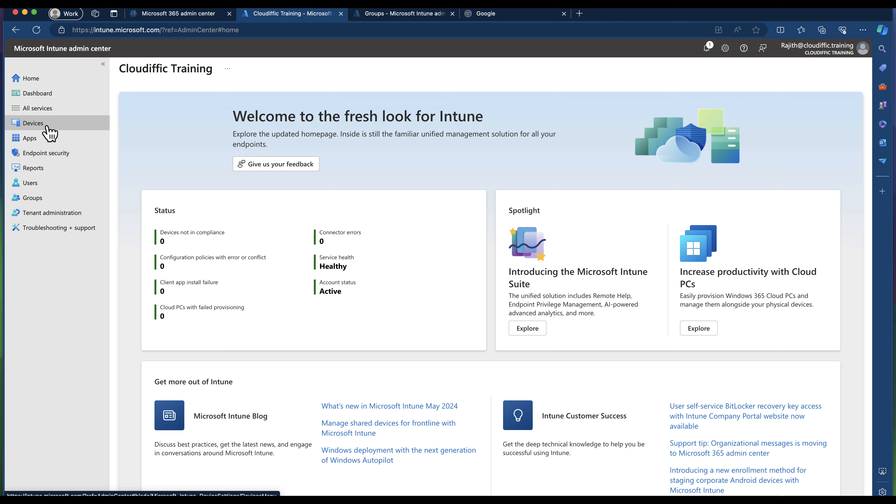
- Open the list of macOS devices and widen its device name column to read the full name
left_click(47, 127)
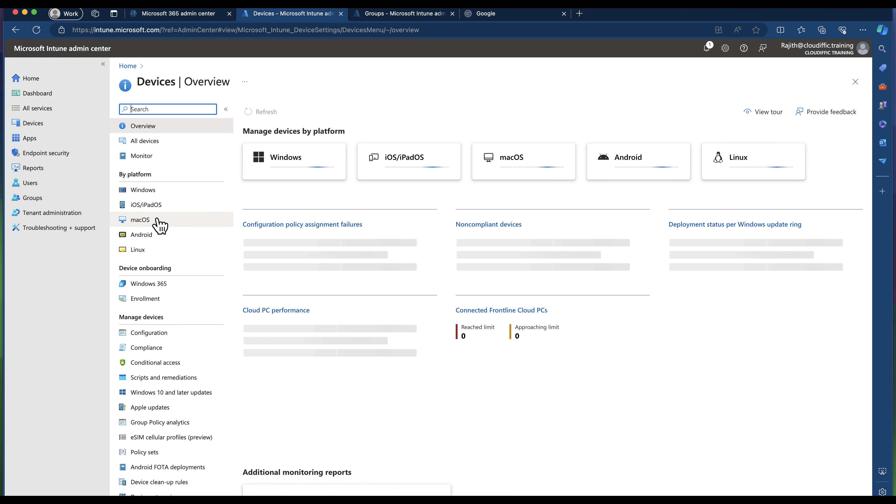
left_click(157, 220)
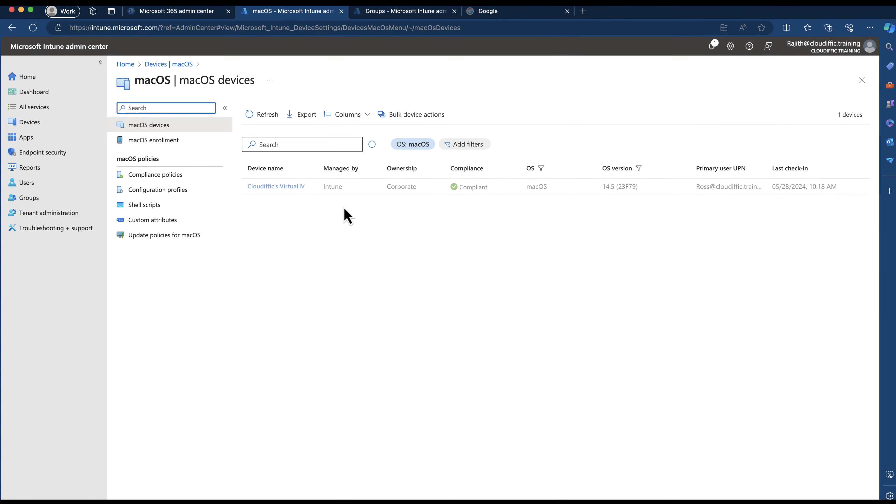
left_click_drag(316, 168, 344, 168)
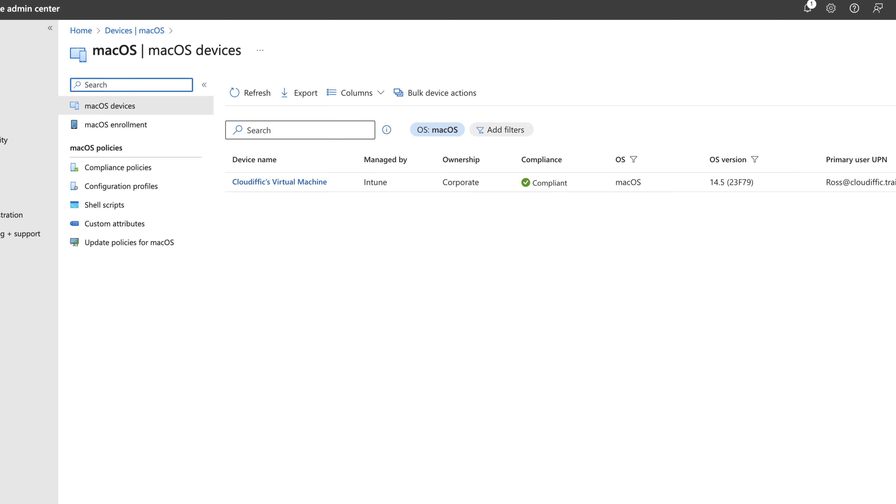
- Switch to the macOS virtual machine, view its installed apps in Launchpad, and return to the Intune admin center
key("super+Tab")
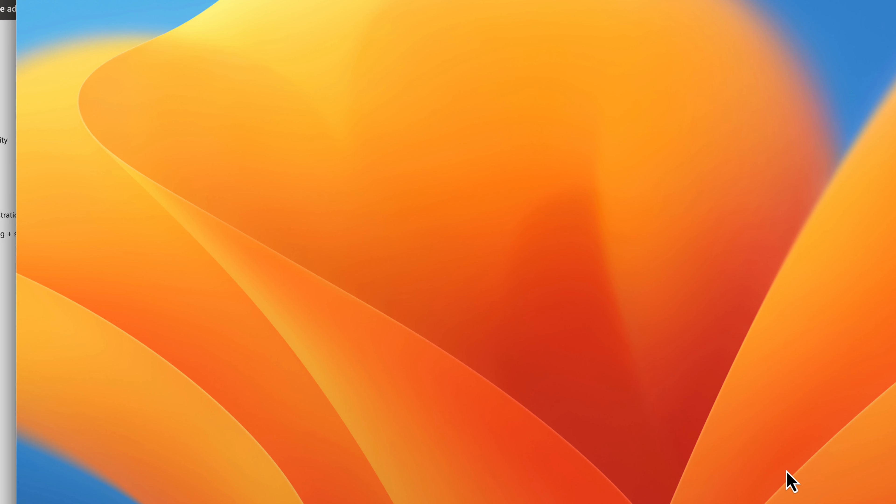
left_click(290, 503)
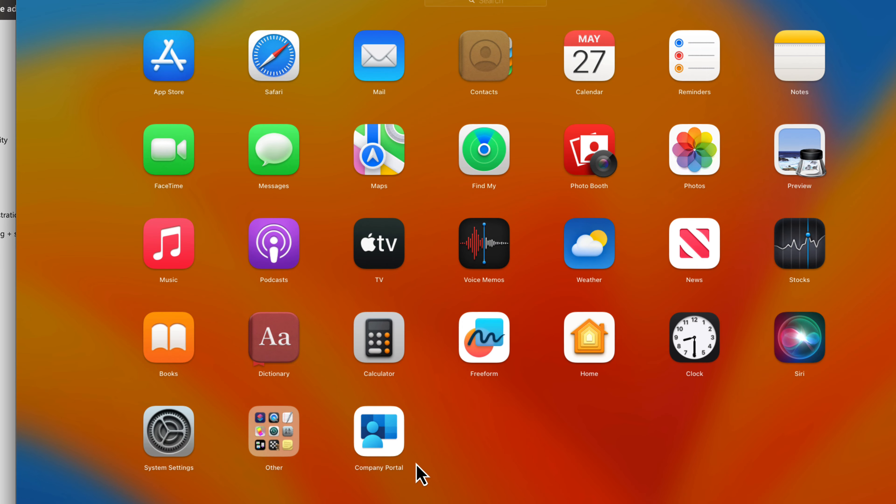
left_click(455, 444)
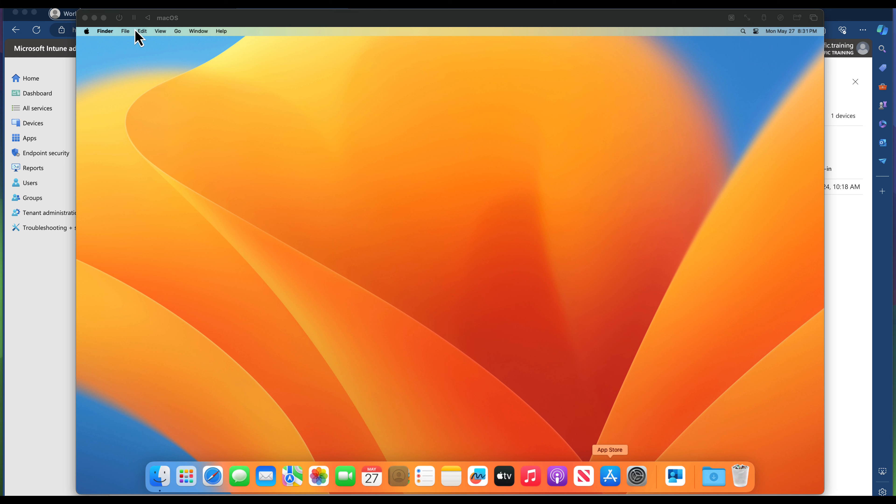
left_click(50, 71)
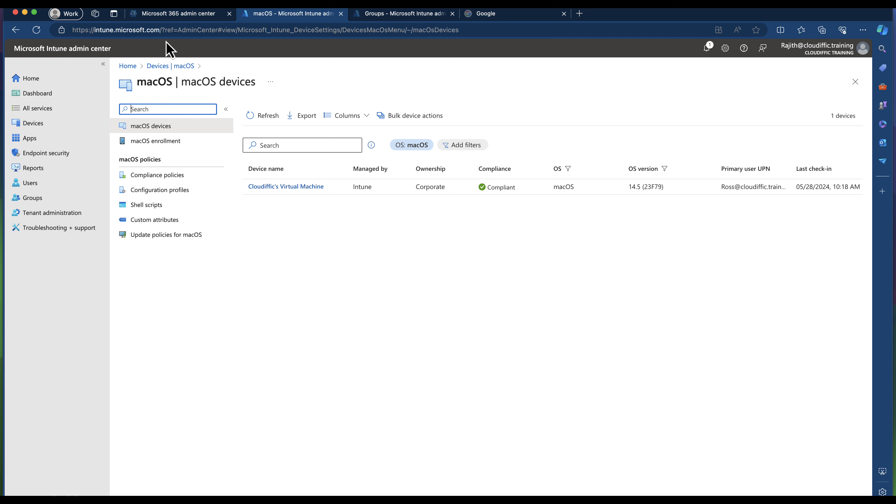
- Start adding a macOS app (DMG) under the macOS apps and open its app package file selection
left_click(45, 143)
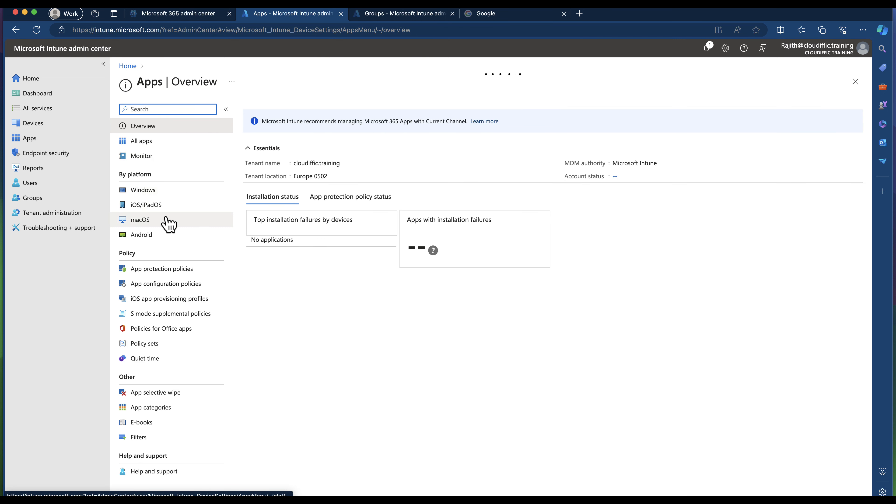
left_click(145, 222)
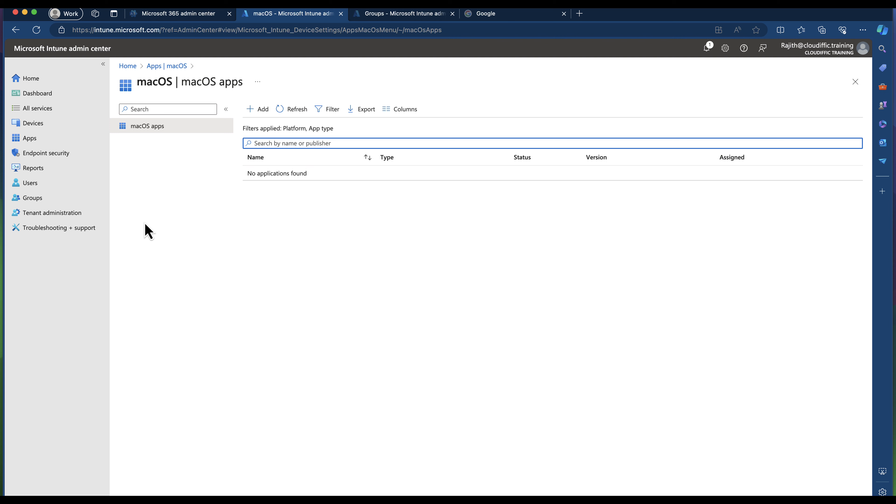
left_click(262, 110)
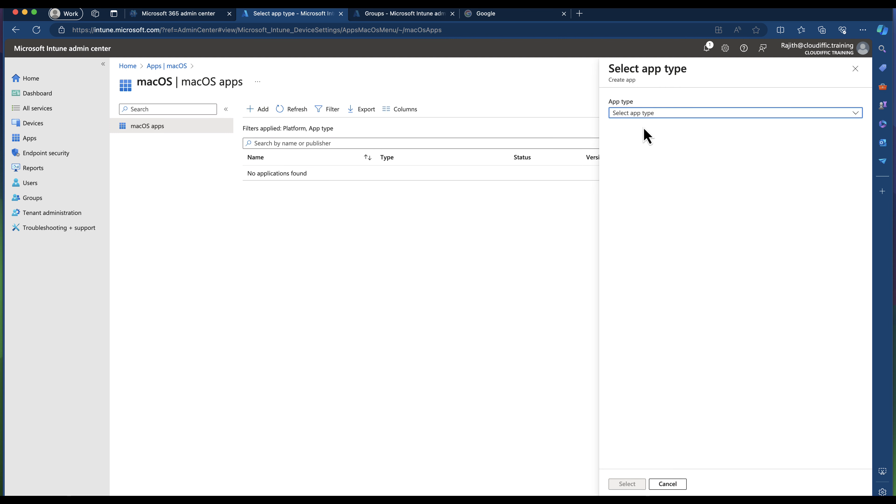
left_click(649, 113)
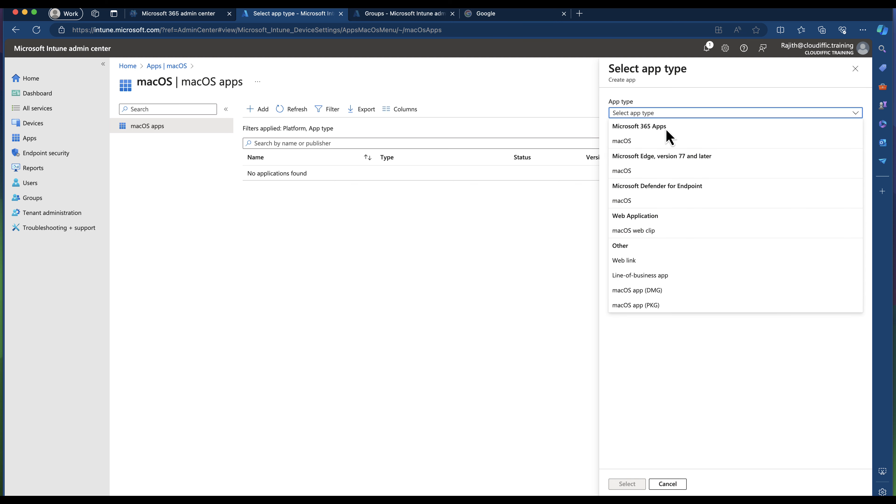
left_click(667, 296)
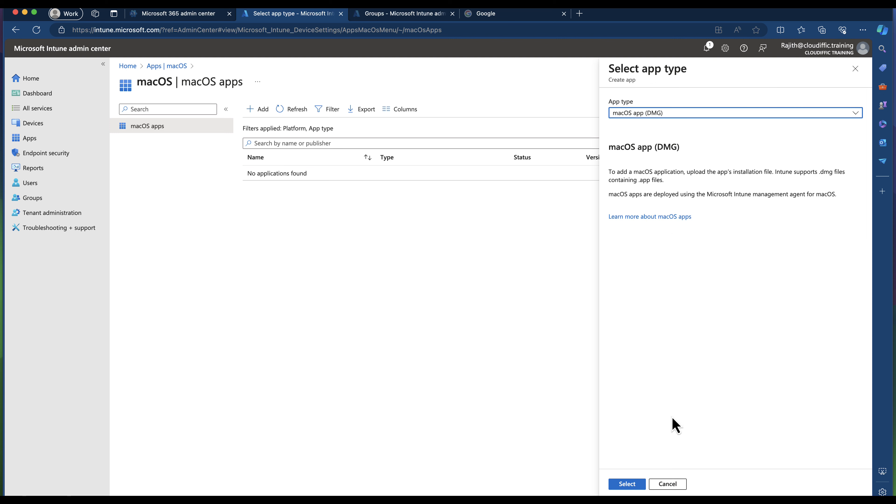
left_click(627, 483)
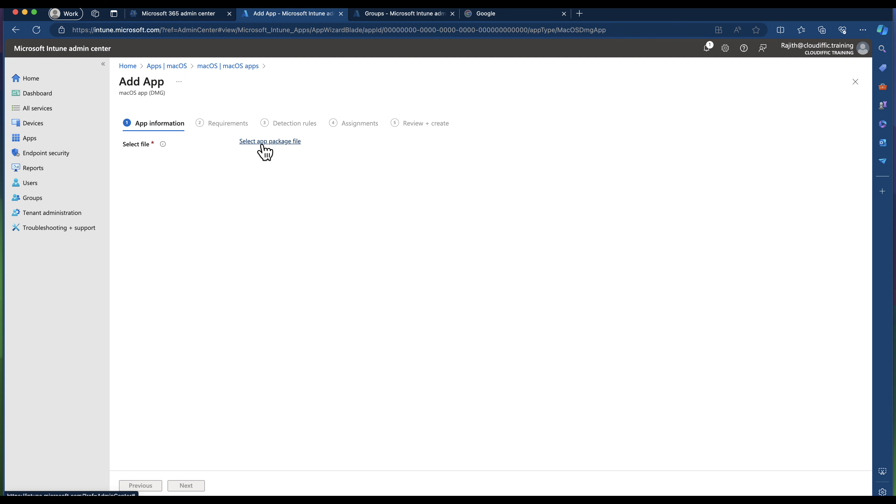
left_click(265, 141)
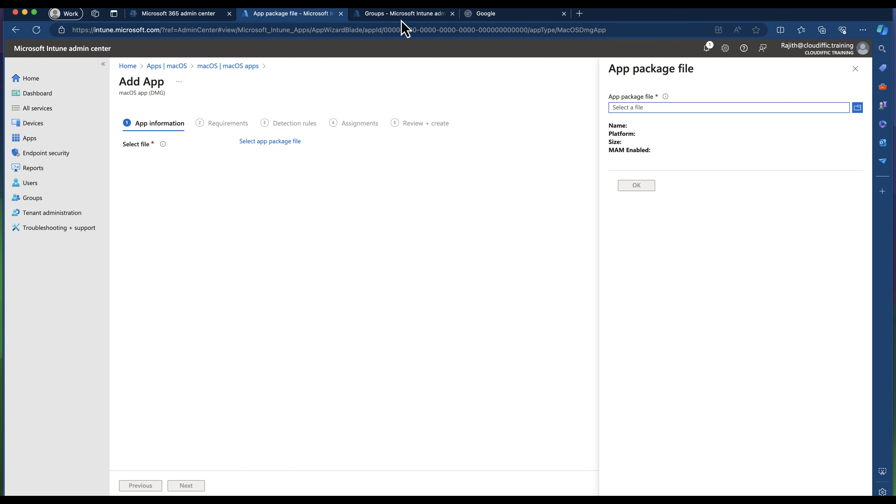
- Search Google for "google chrome enterprise download" and bring up the download options on the Chrome Enterprise site
left_click(514, 15)
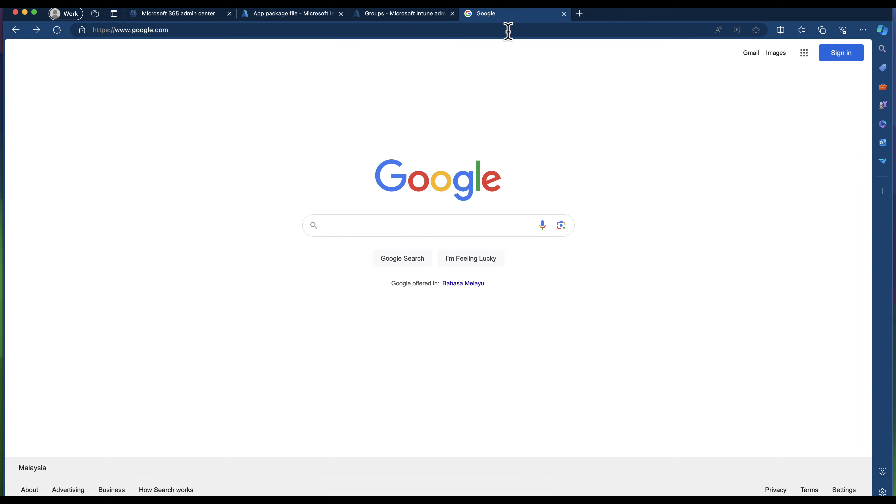
left_click(324, 220)
left_click(420, 263)
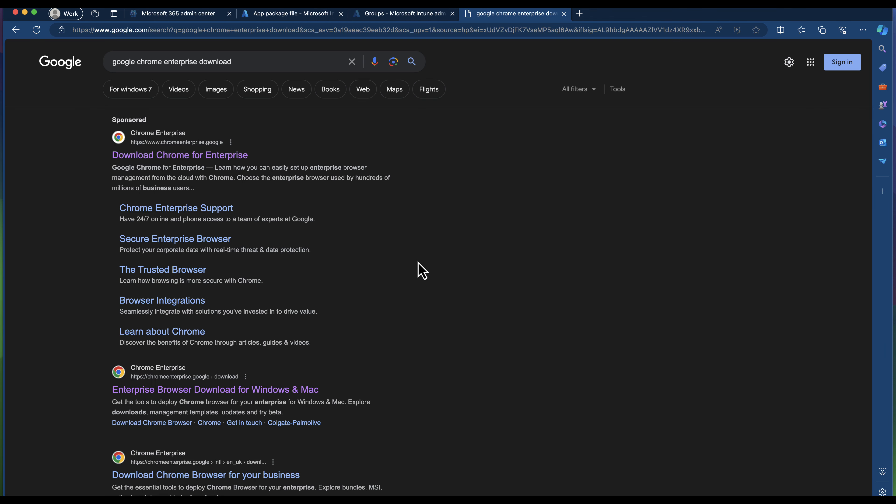
left_click(215, 156)
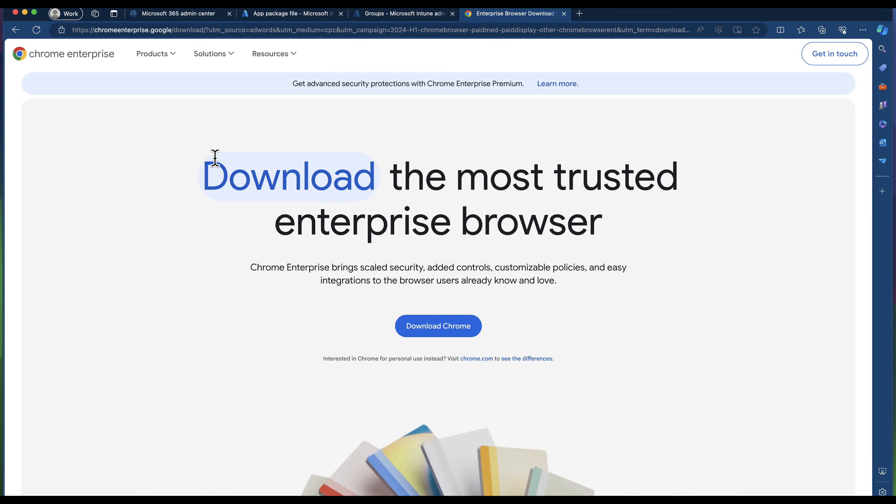
scroll(266, 214, "down", 3)
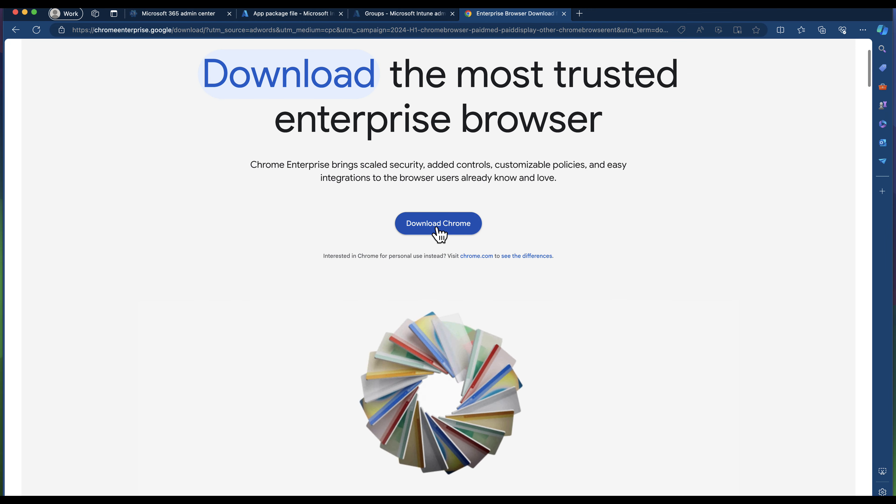
left_click(441, 232)
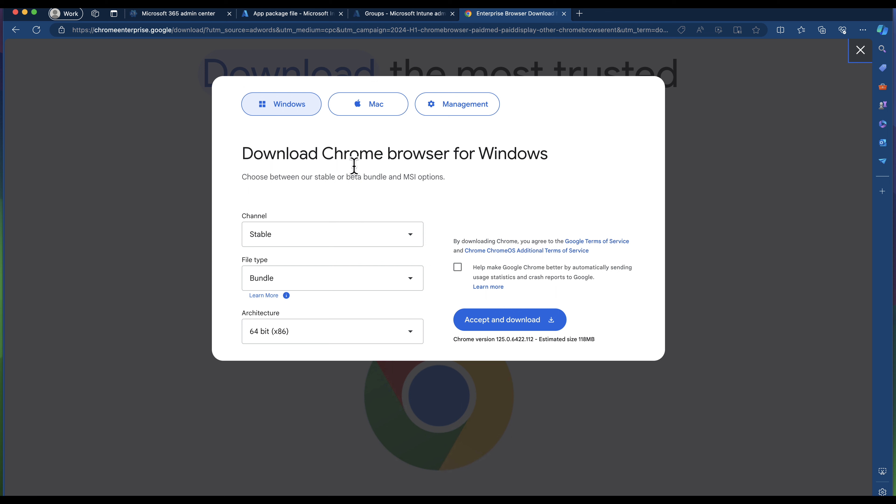
- Start downloading Stable Chrome for Mac as DMG Universal Installer (x86 and ARM), and discard the duplicate googlechrome (1).dmg download
left_click(367, 110)
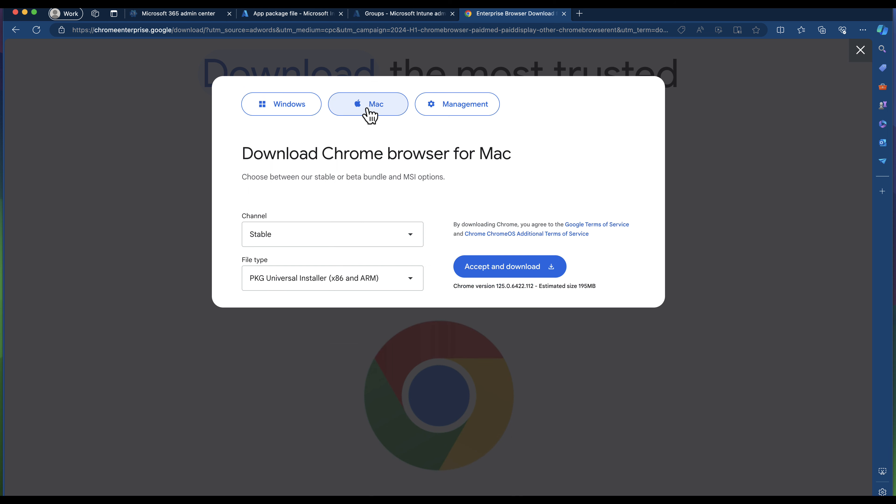
left_click(284, 234)
left_click(331, 216)
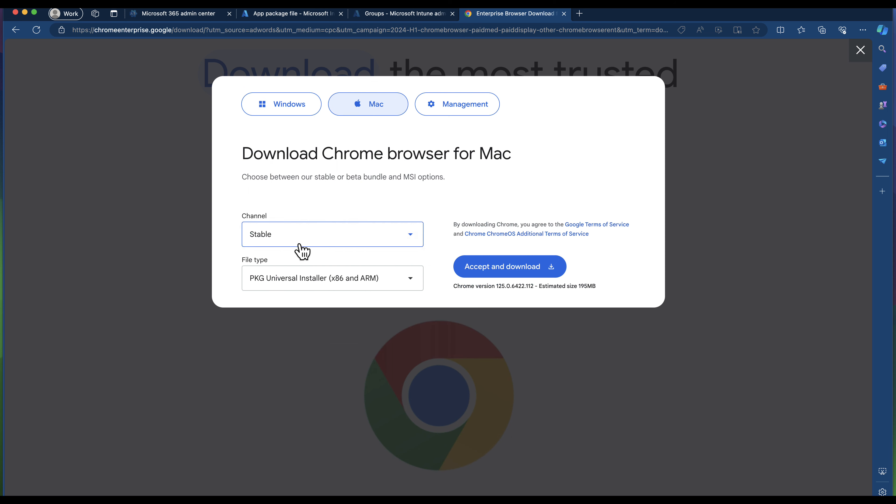
left_click(374, 285)
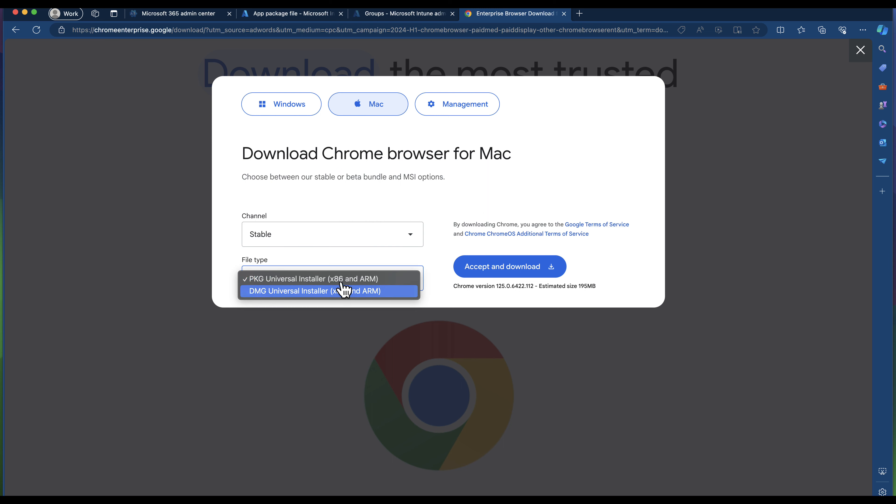
left_click(291, 293)
left_click(347, 291)
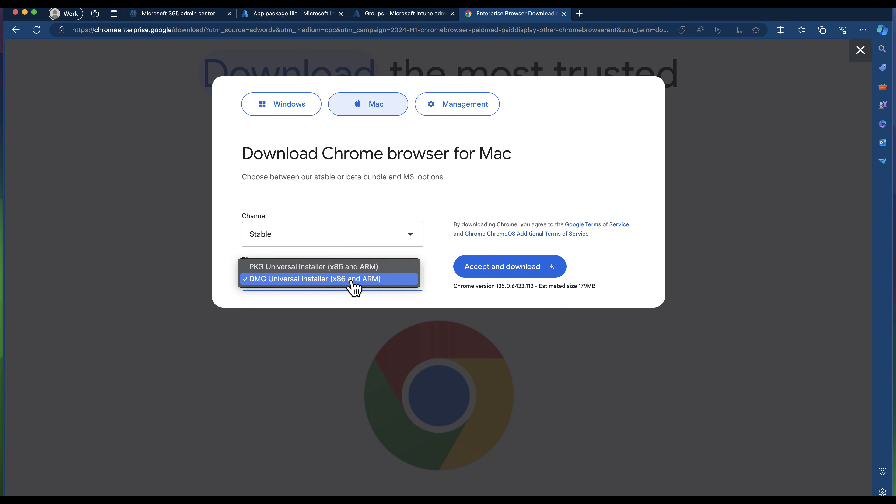
left_click(274, 282)
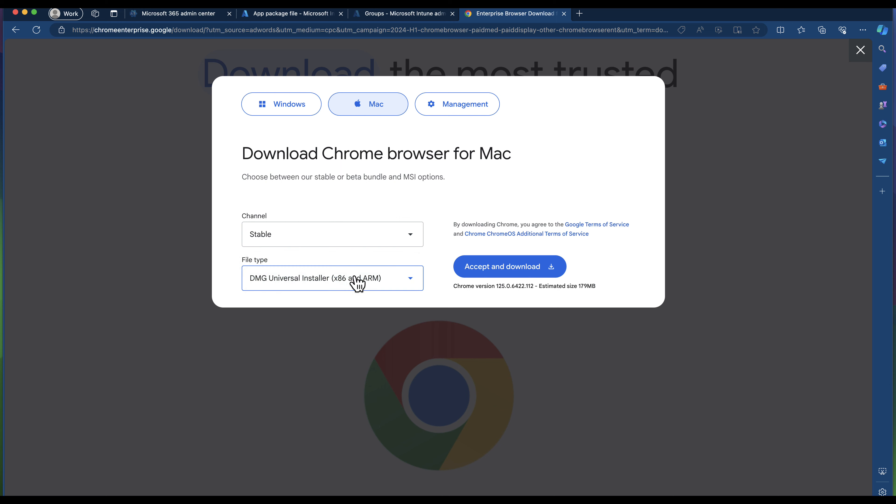
left_click(507, 269)
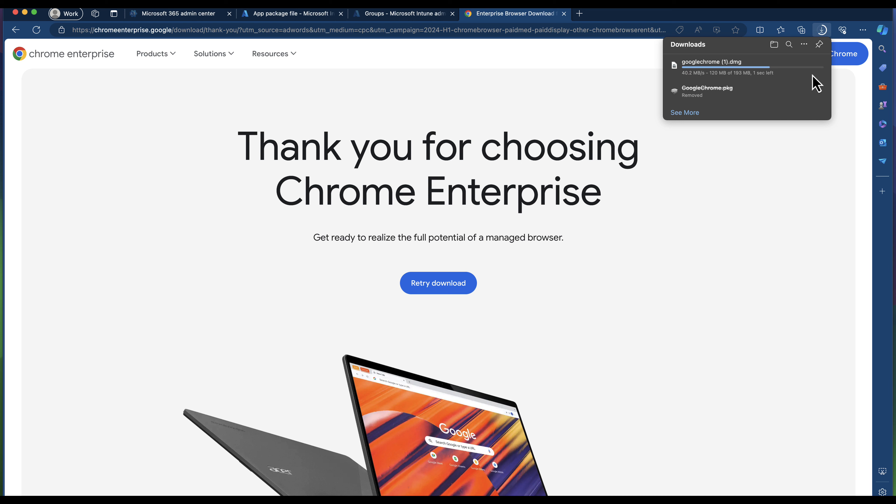
left_click(817, 69)
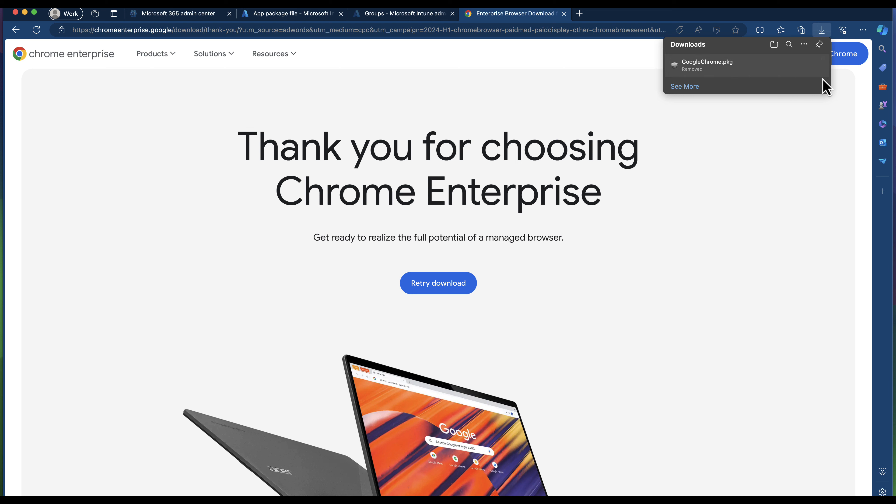
left_click(776, 145)
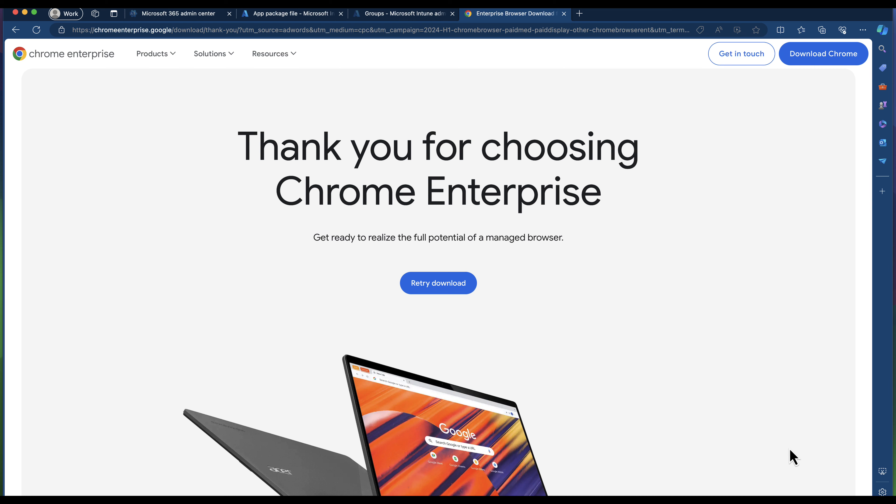
- Check the Downloads folder in Finder for the googlechrome.dmg file
left_click(807, 498)
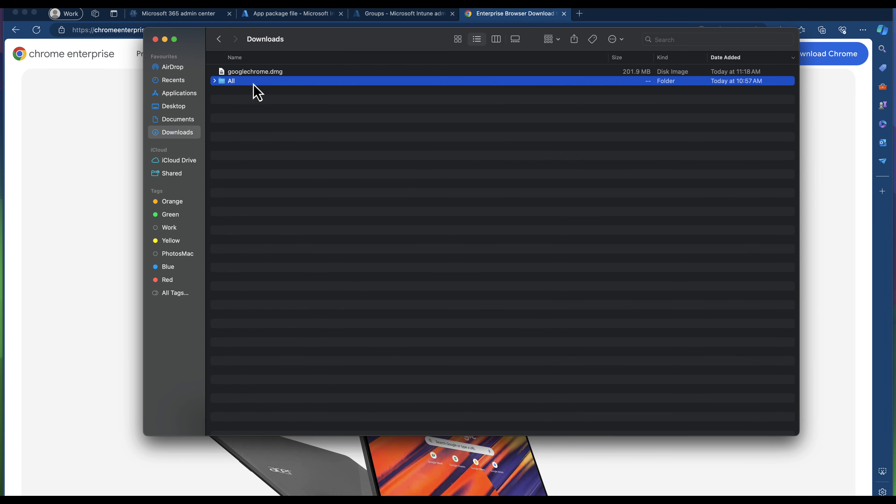
left_click(261, 73)
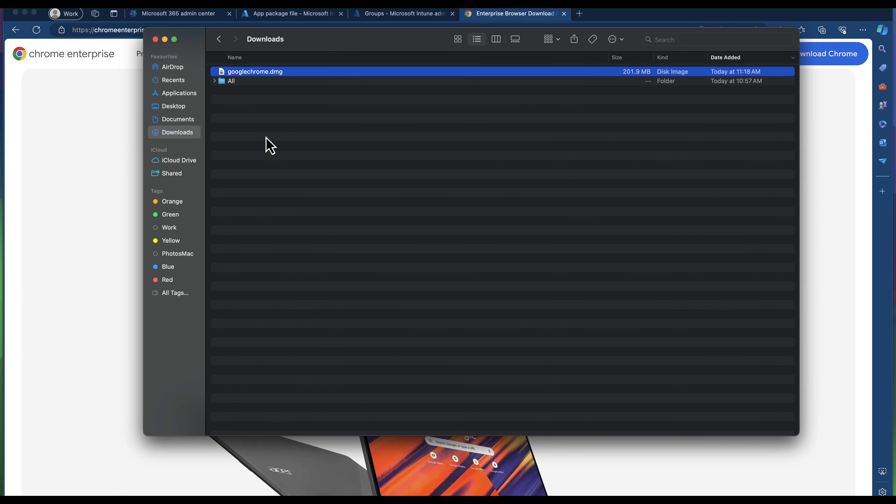
left_click(51, 112)
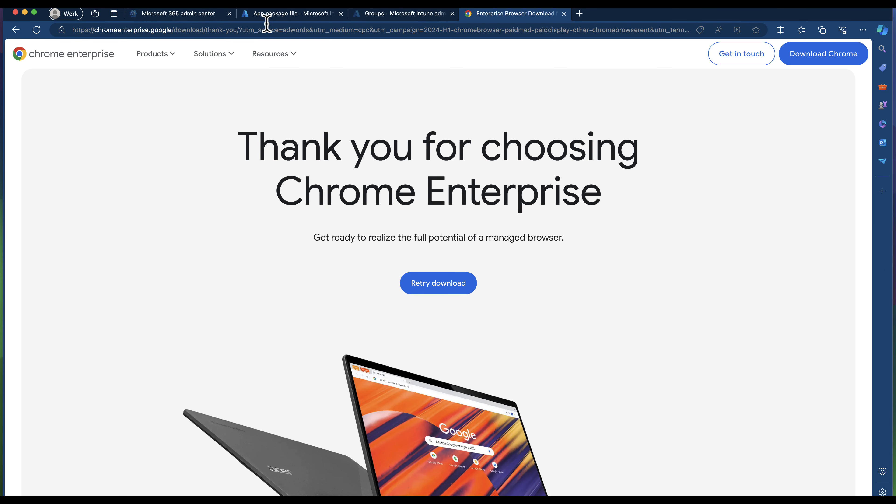
- Return to the Intune app setup and choose googlechrome.dmg from Downloads as the app package file
left_click(278, 18)
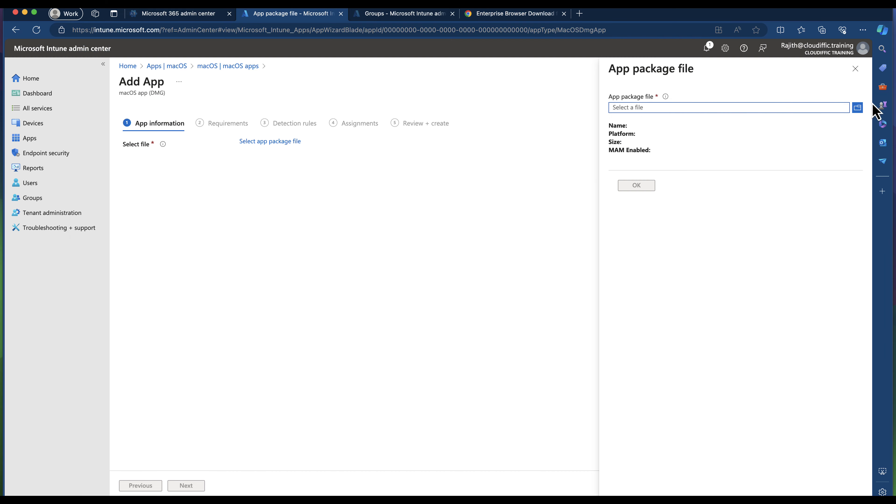
left_click(858, 109)
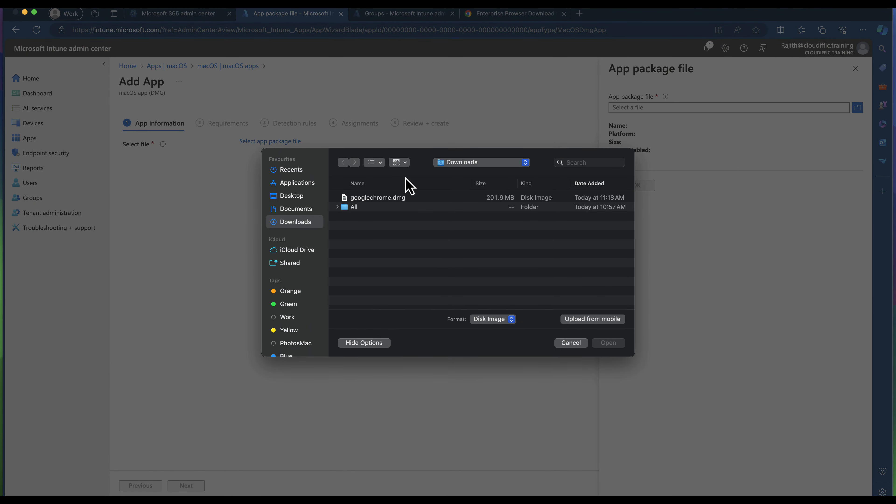
left_click(374, 198)
left_click(607, 343)
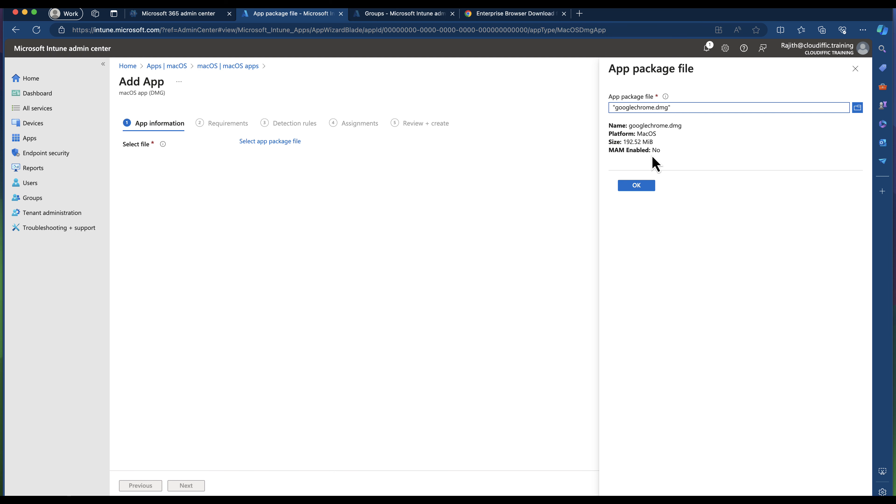
left_click(636, 186)
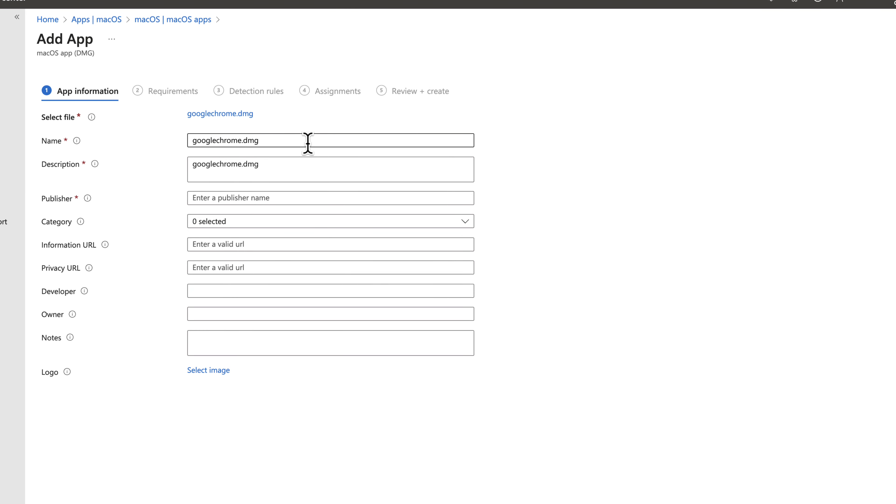
- Set the app's name and description to Google Chrome and the publisher to Google, and continue to the requirements
left_click_drag(308, 143, 160, 141)
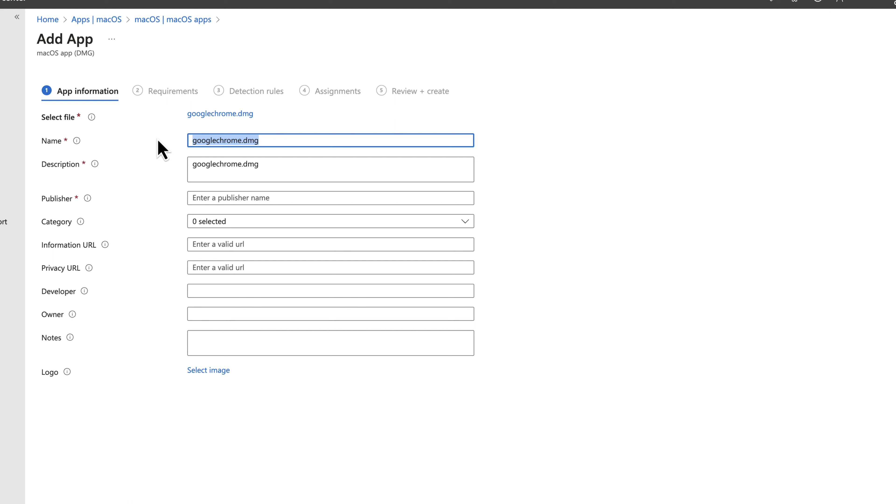
type("Goog")
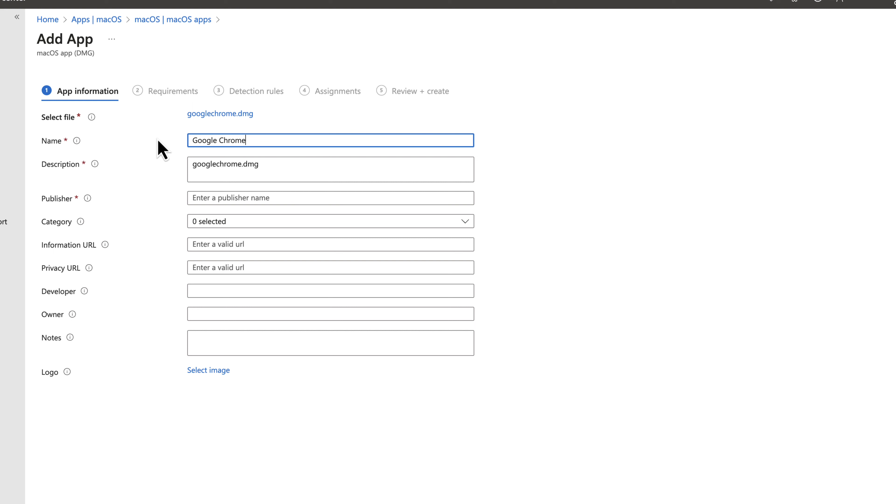
key("ctrl+a")
key("ctrl+c")
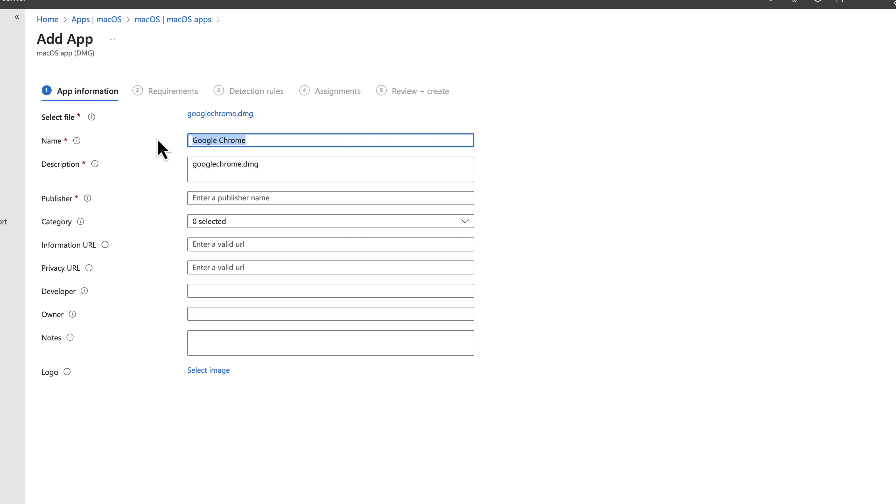
left_click(289, 166)
key("ctrl+a")
key("ctrl+v")
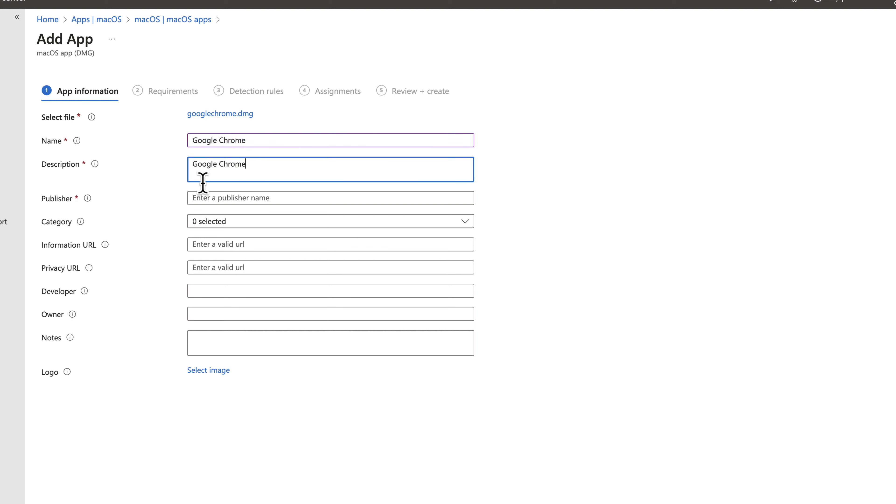
left_click(299, 199)
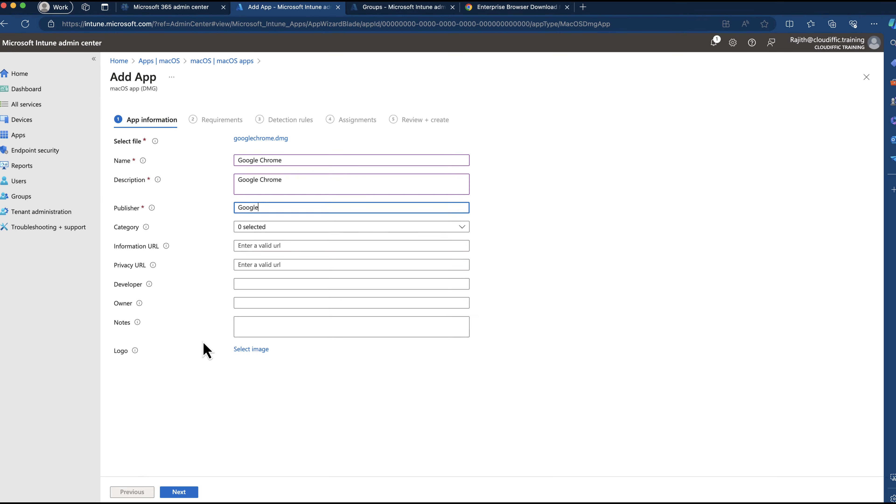
left_click(190, 486)
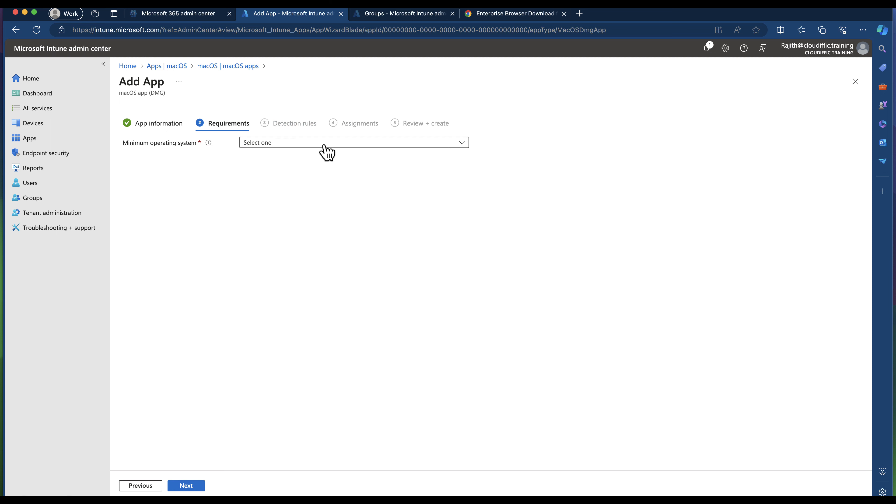
- Set the minimum operating system to macOS Monterey 12.0 and continue to the detection rules
left_click(324, 146)
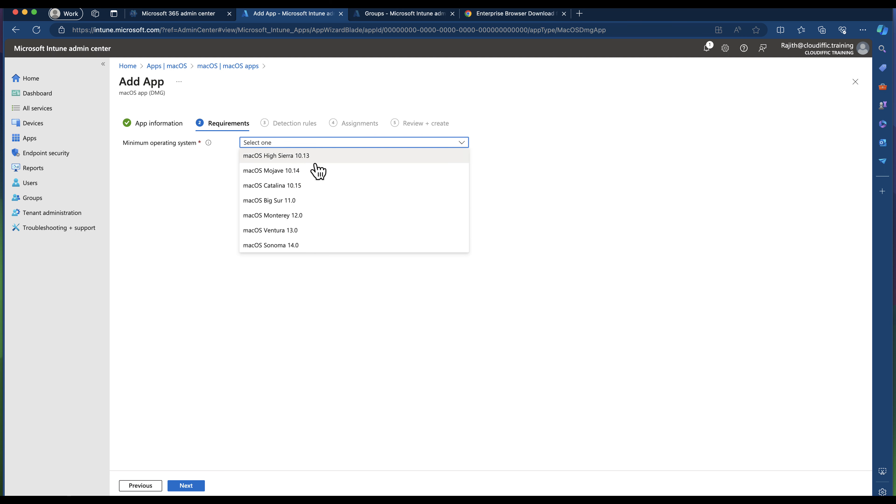
left_click(303, 216)
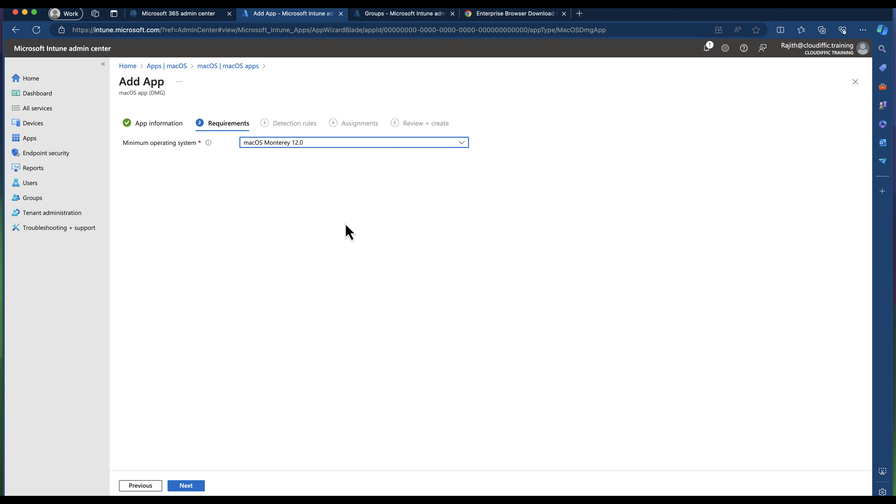
left_click(302, 143)
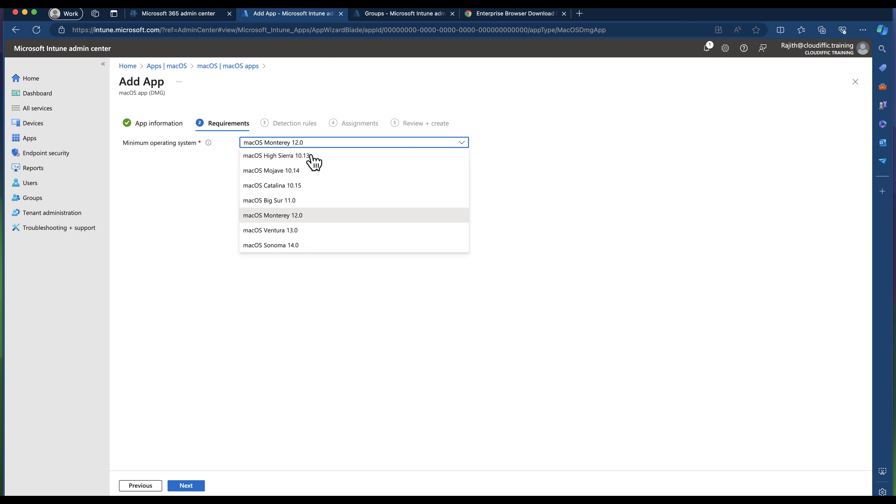
left_click(311, 216)
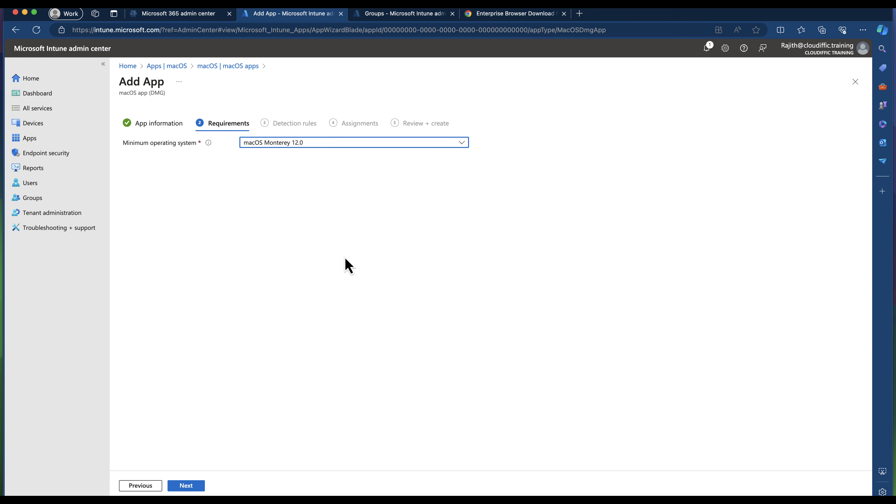
left_click(190, 487)
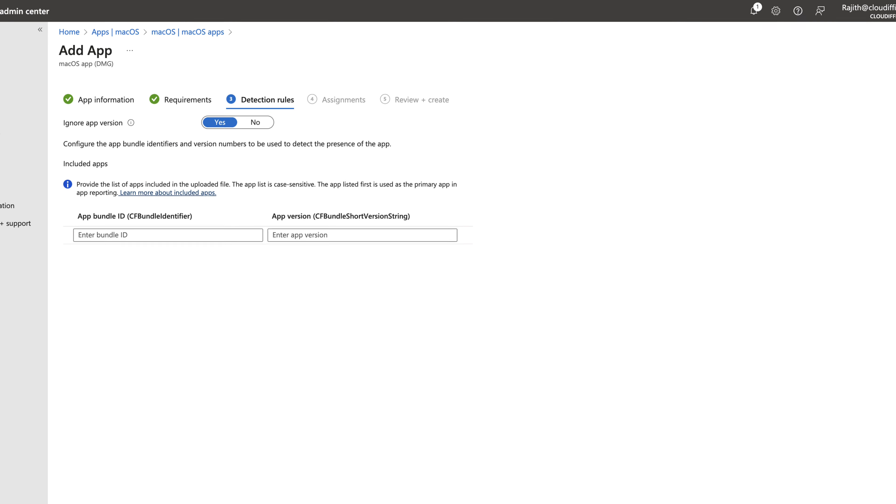
- Switch to Finder and open the Contents folder inside the Google Chrome application's package
key("super+Tab")
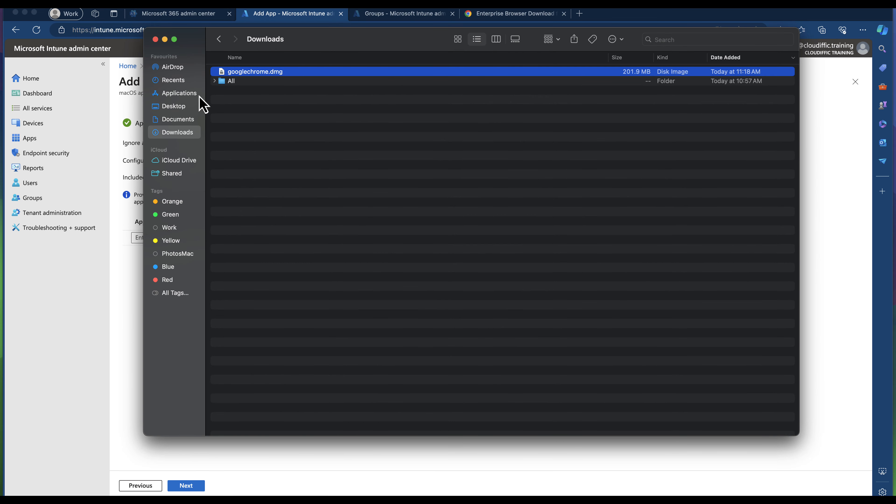
left_click(178, 94)
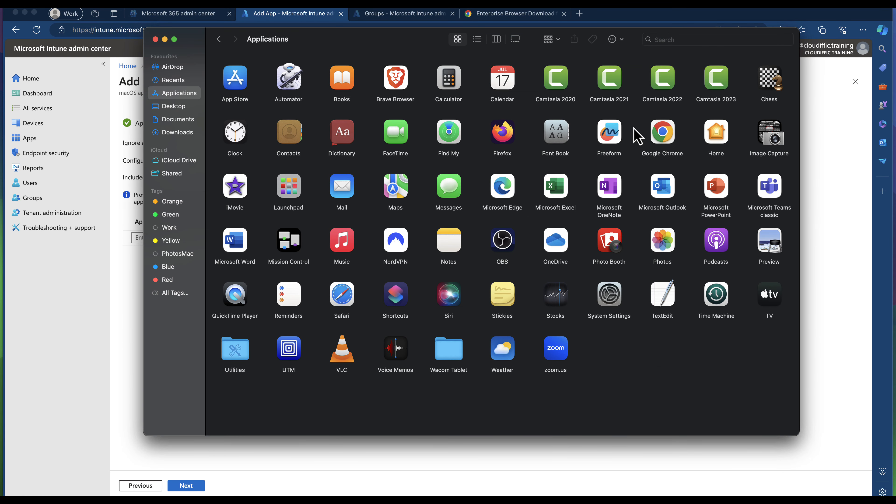
left_click(664, 136)
right_click(663, 136)
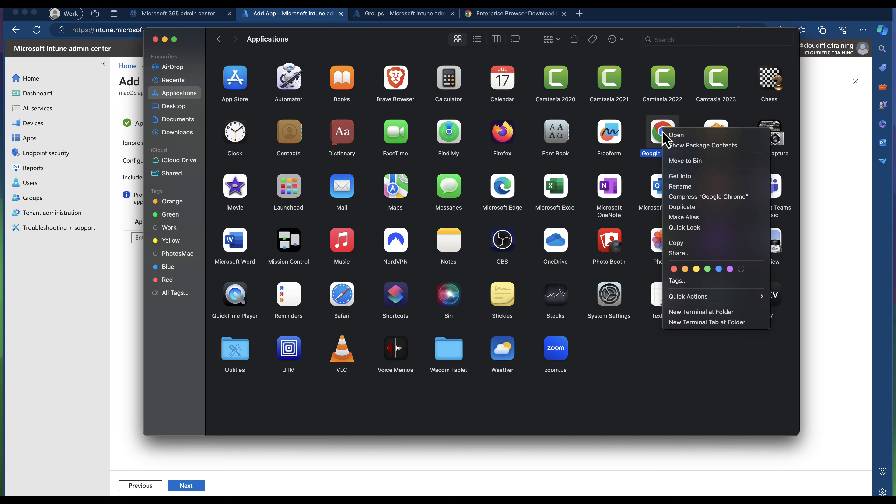
left_click(701, 147)
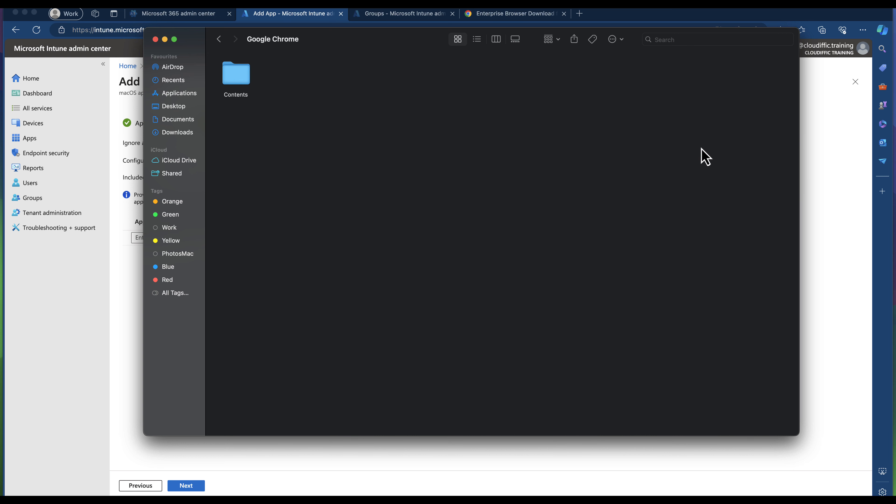
double_click(246, 89)
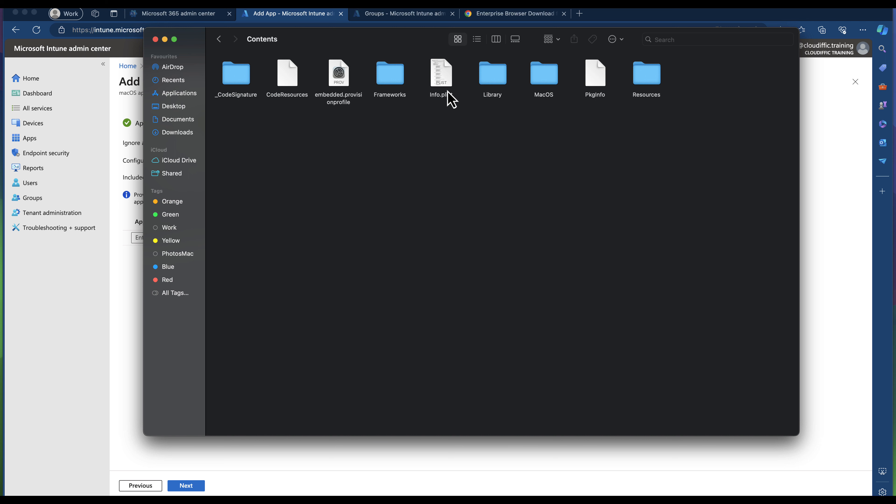
- Open the Info.plist file from Google Chrome's package contents in TextEdit
left_click(444, 83)
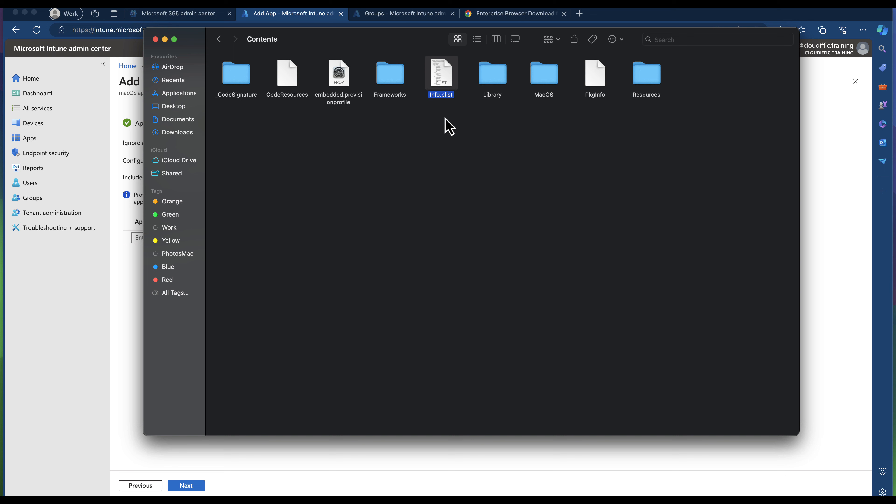
right_click(446, 85)
mouse_move(470, 90)
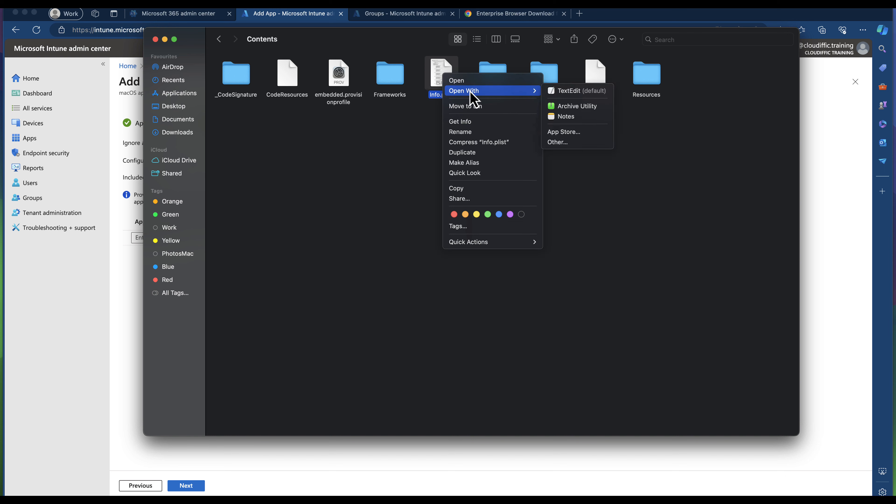
left_click(578, 90)
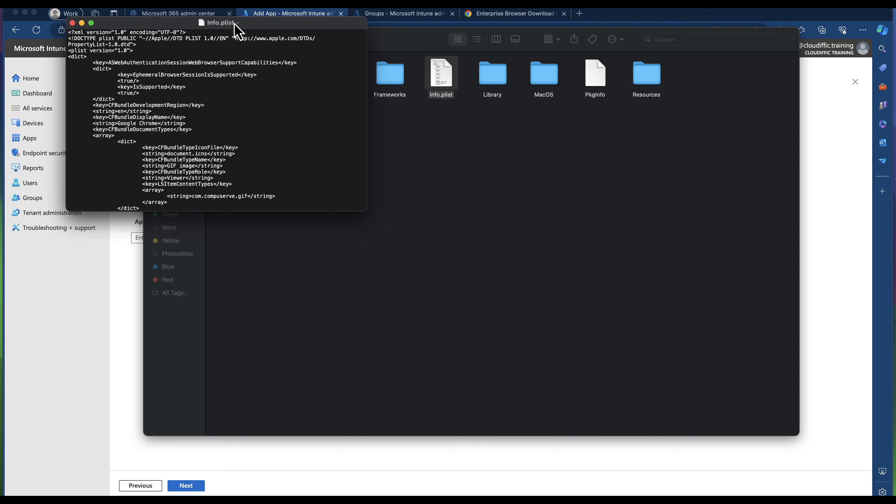
- Enlarge the Info.plist window and magnify its text, showing the beginning of the file
left_click_drag(229, 25, 301, 45)
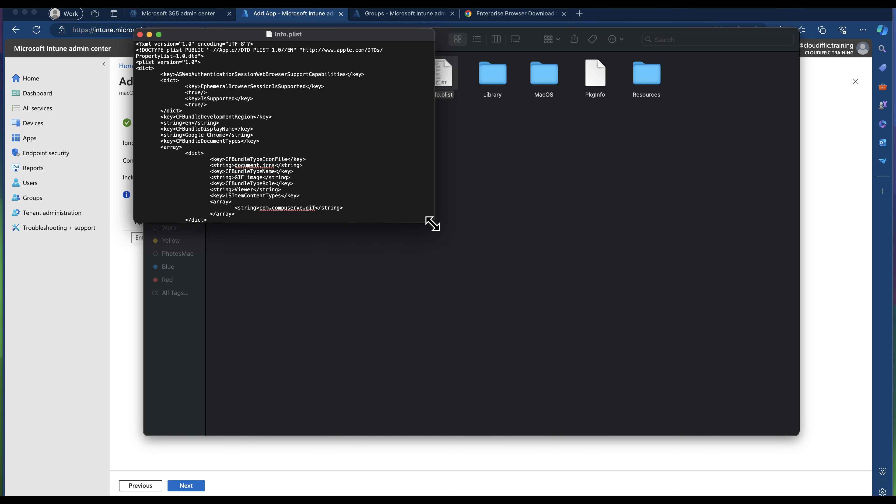
left_click_drag(432, 224, 761, 469)
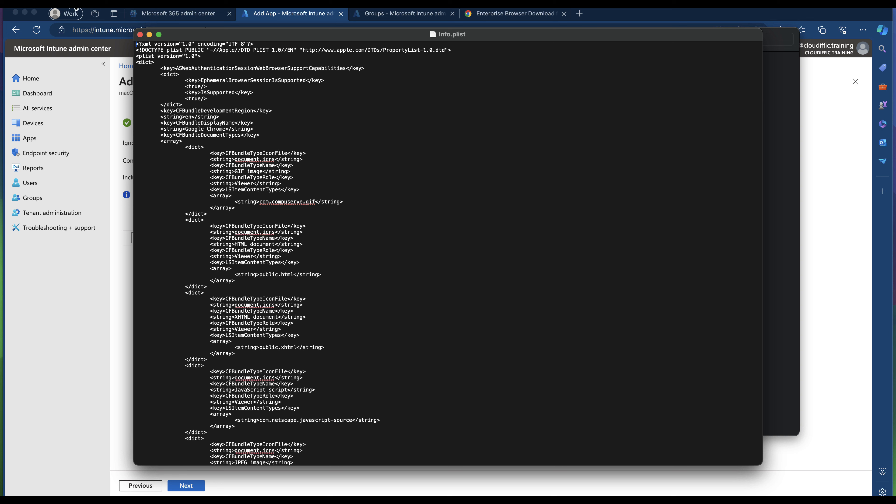
left_click(70, 3)
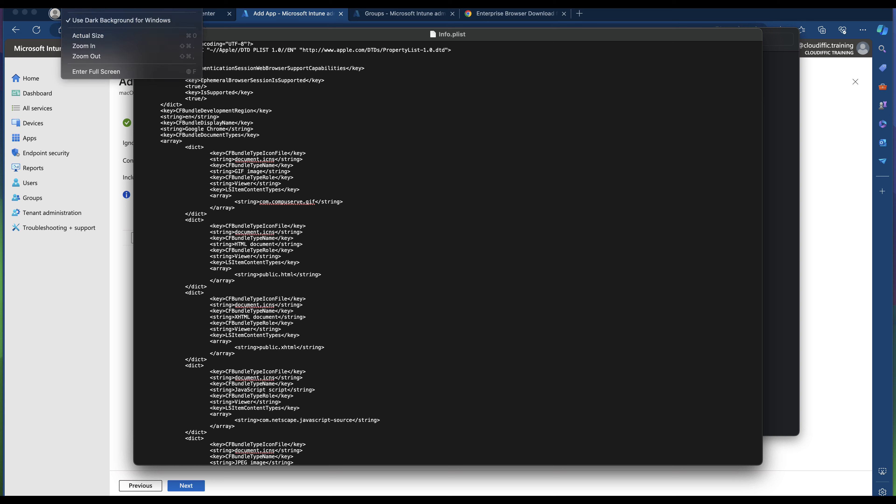
left_click(187, 50)
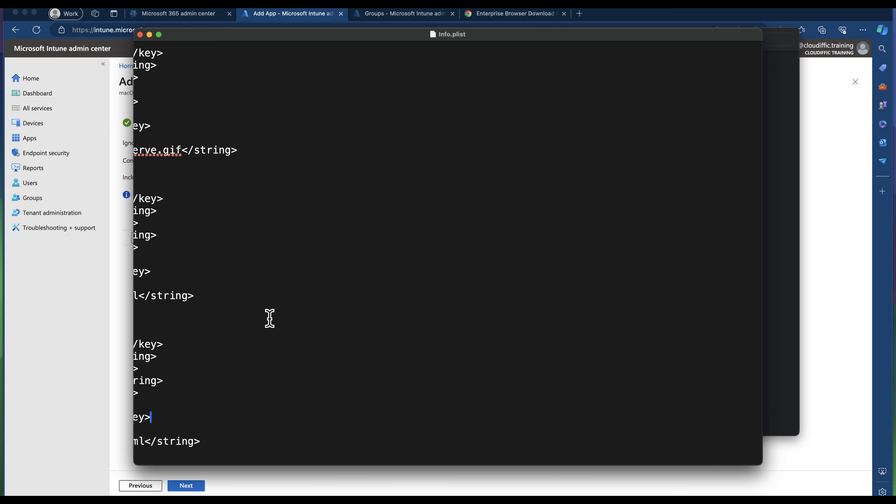
scroll(270, 319, "left", 3)
scroll(269, 317, "left", 5)
scroll(268, 316, "up", 10)
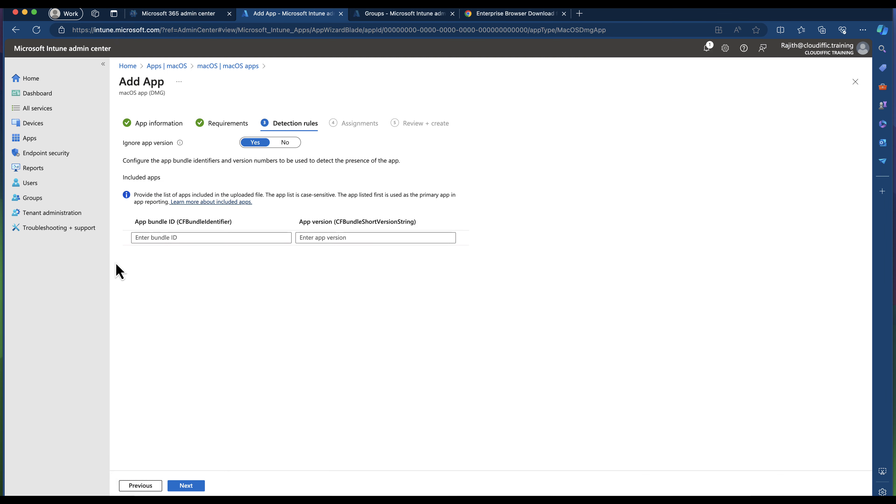
- Copy the key name CFBundleIdentifier from the Intune detection rules and search for it in Info.plist
left_click(120, 270)
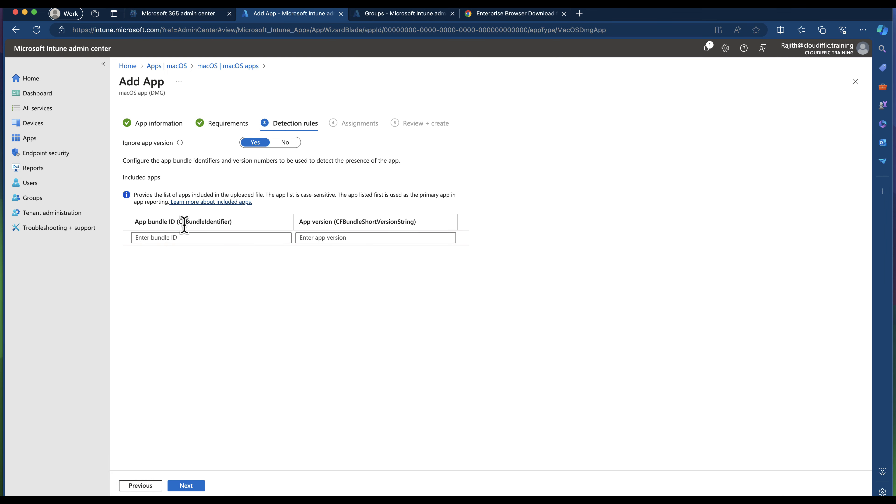
left_click_drag(231, 222, 177, 223)
key("super+c")
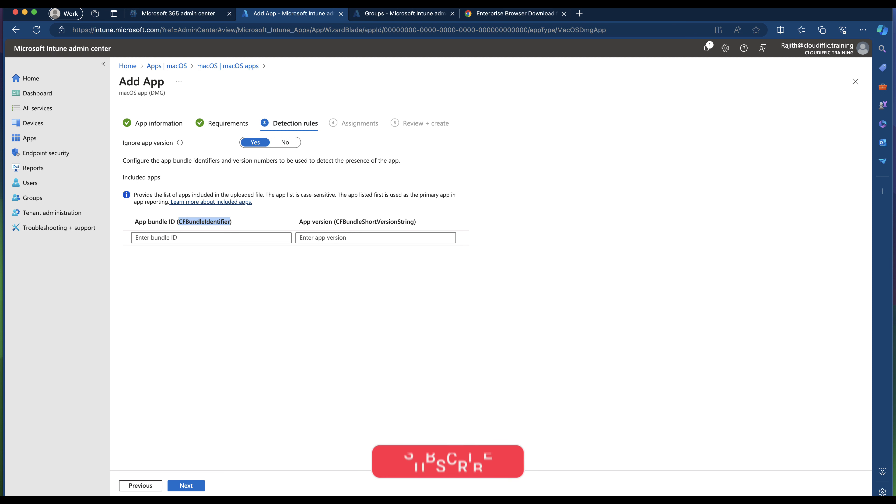
key("super+Tab")
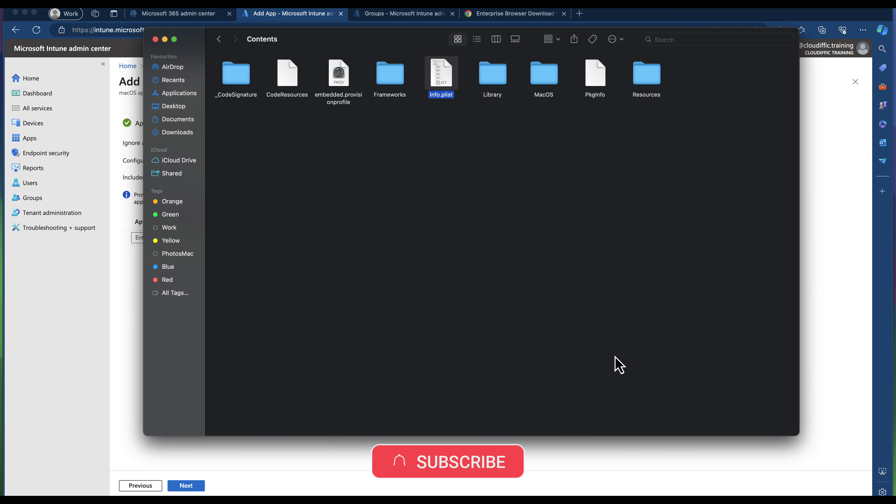
key("super+o")
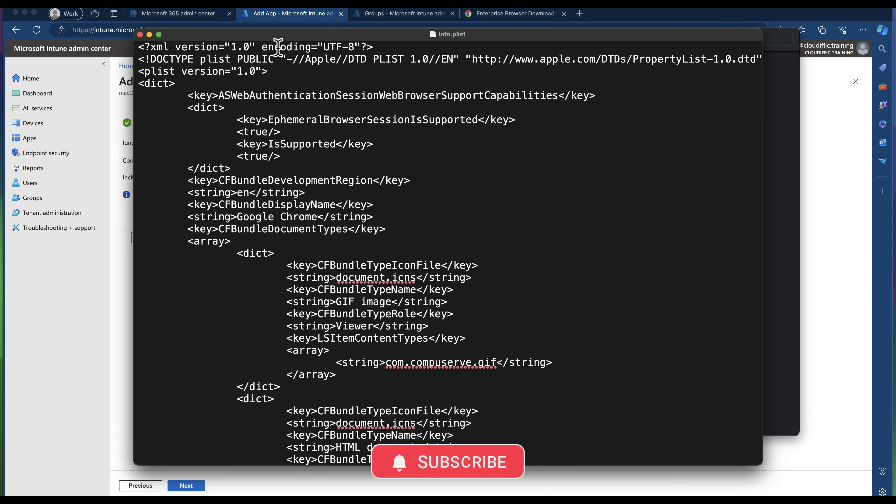
key("super+f")
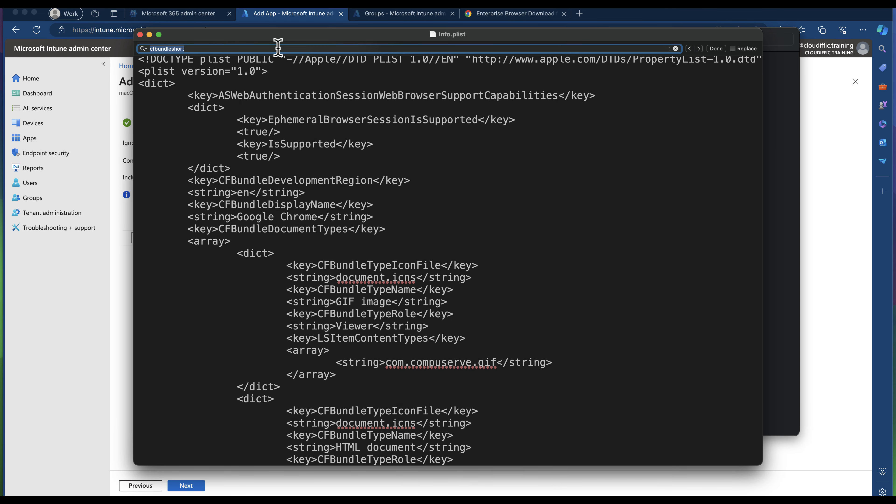
key("super+v")
key("Return")
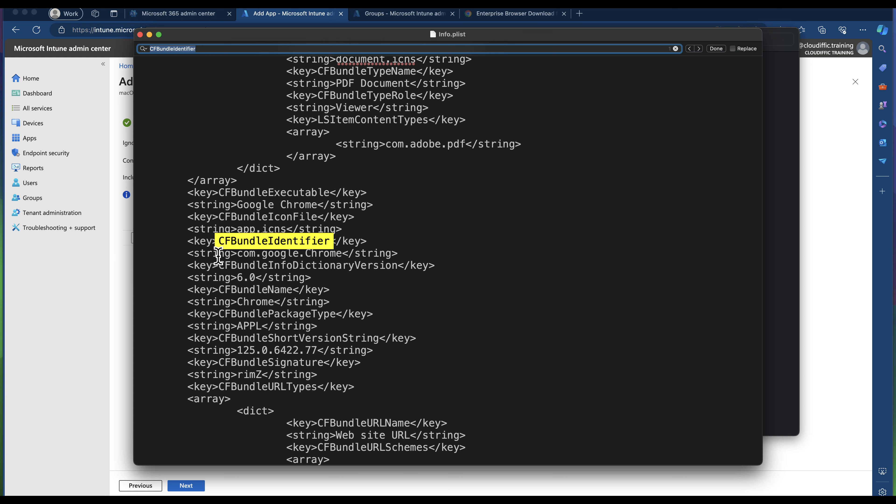
- Copy the identifier com.google.Chrome from Info.plist and enter it as the app bundle ID in Intune
left_click_drag(237, 255, 344, 257)
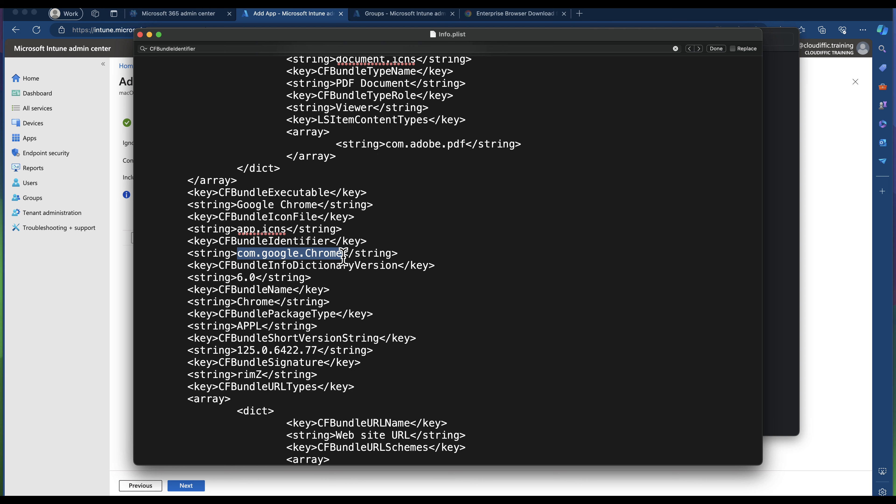
key("super+c")
left_click(123, 262)
left_click(161, 237)
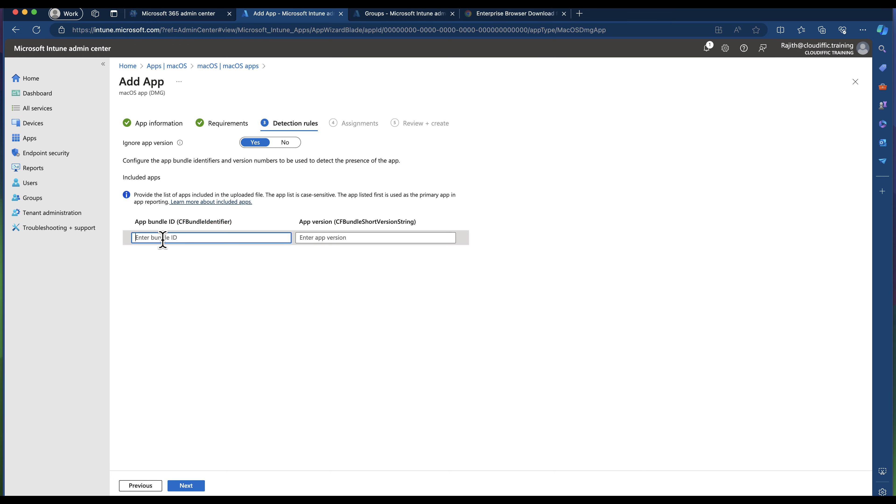
key("super+v")
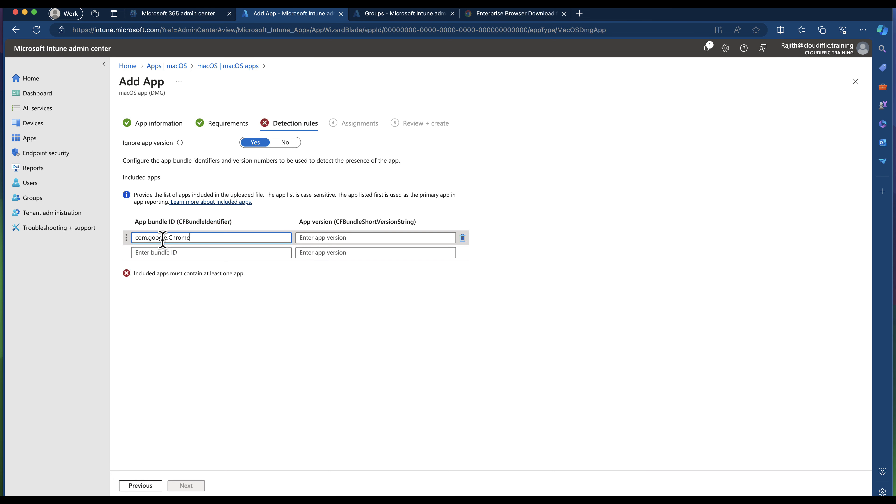
- Copy the key name CFBundleShortVersionString from the Intune detection rules and search for it in the Info.plist file in TextEdit
left_click(386, 240)
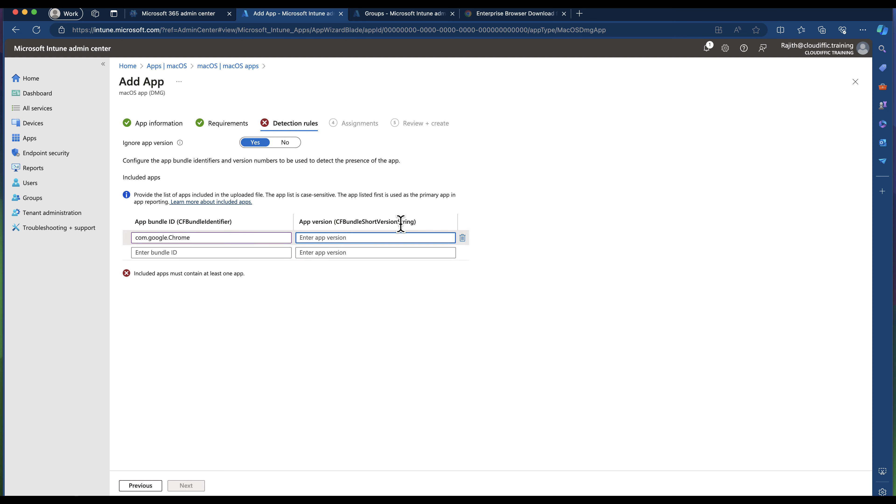
left_click_drag(414, 221, 335, 222)
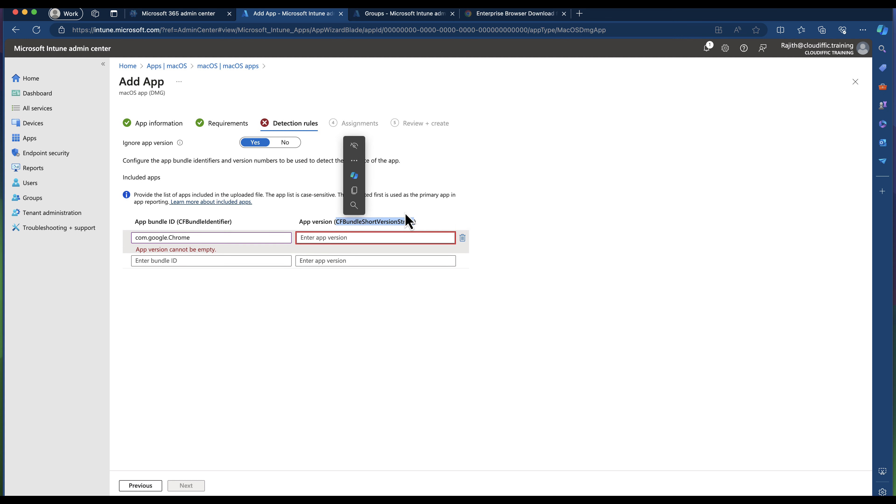
key("super+c")
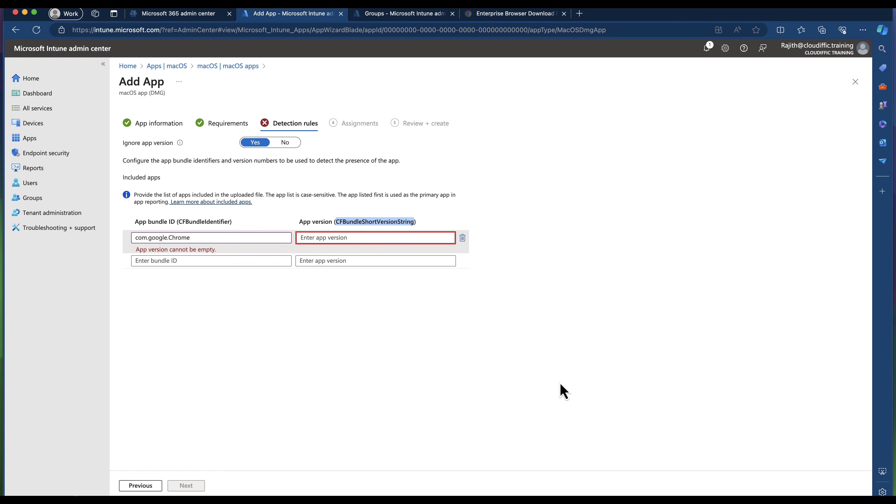
key("super+Tab")
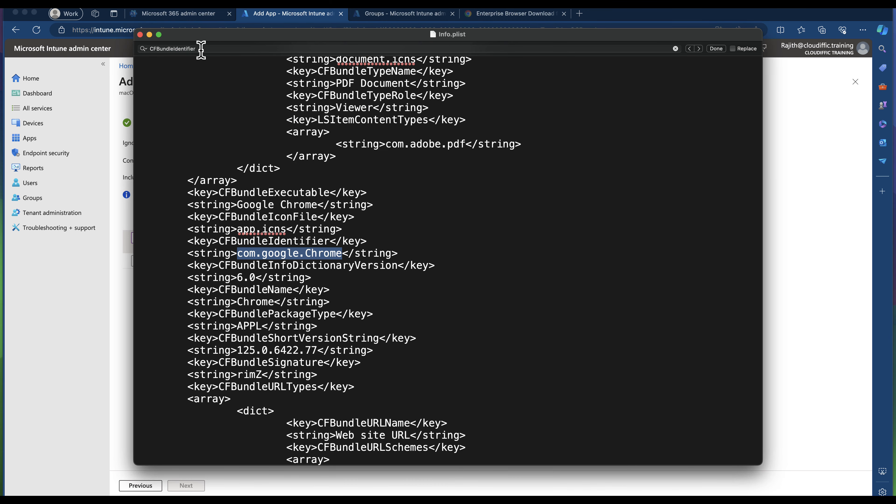
left_click_drag(205, 50, 98, 48)
key("super+v")
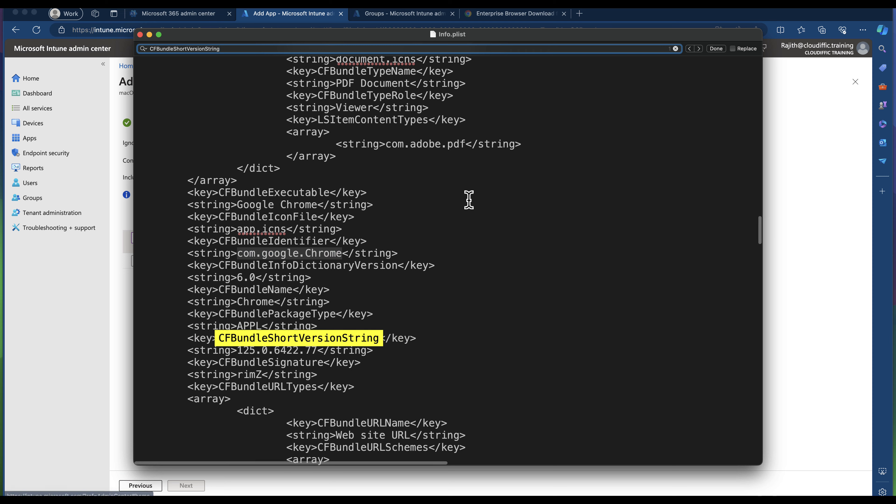
- Copy the version 125.0.6422.77 from Info.plist into the app version in Intune and continue to the Assignments stage
scroll(469, 212, "down", 3)
scroll(476, 253, "down", 1)
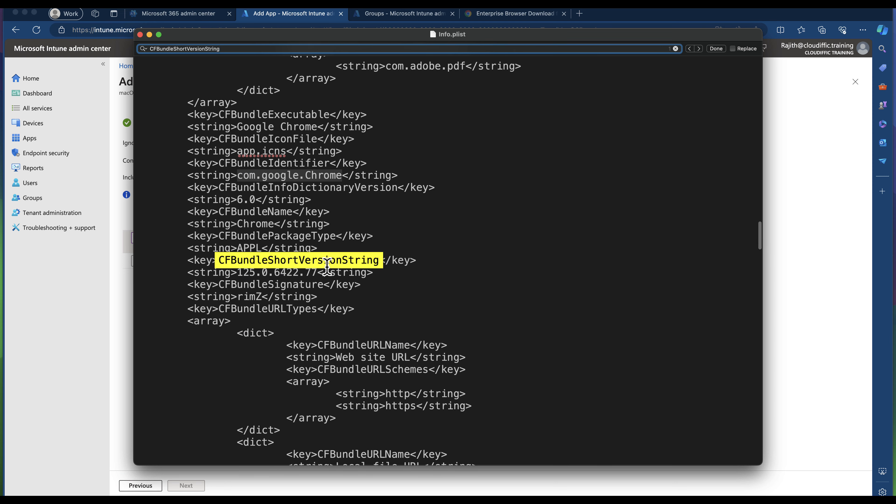
left_click(239, 274)
left_click_drag(239, 274, 318, 274)
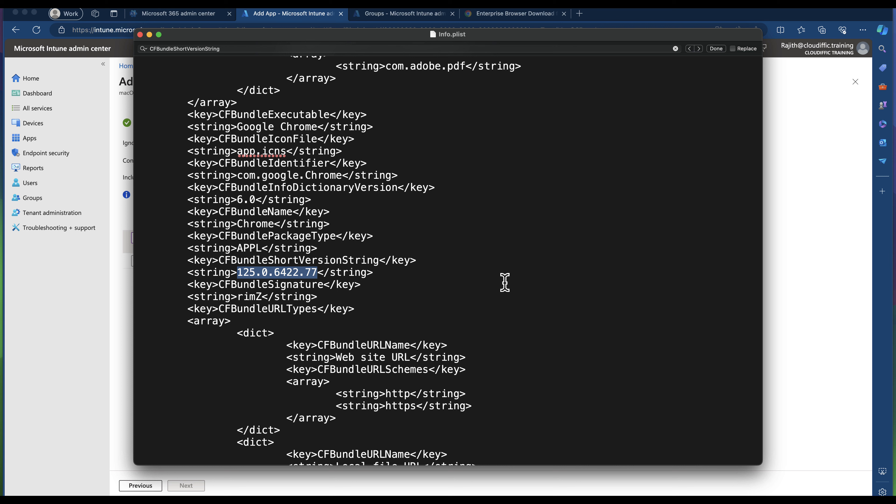
left_click(116, 325)
left_click(337, 240)
key("super+v")
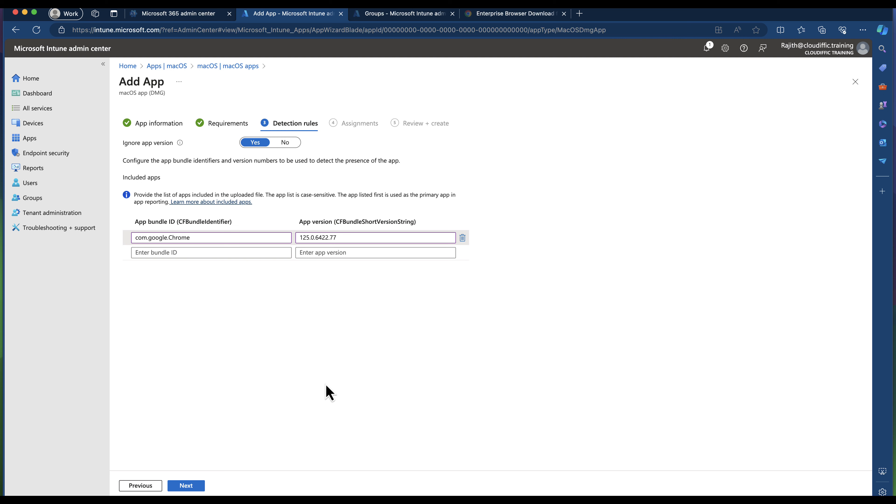
left_click(183, 485)
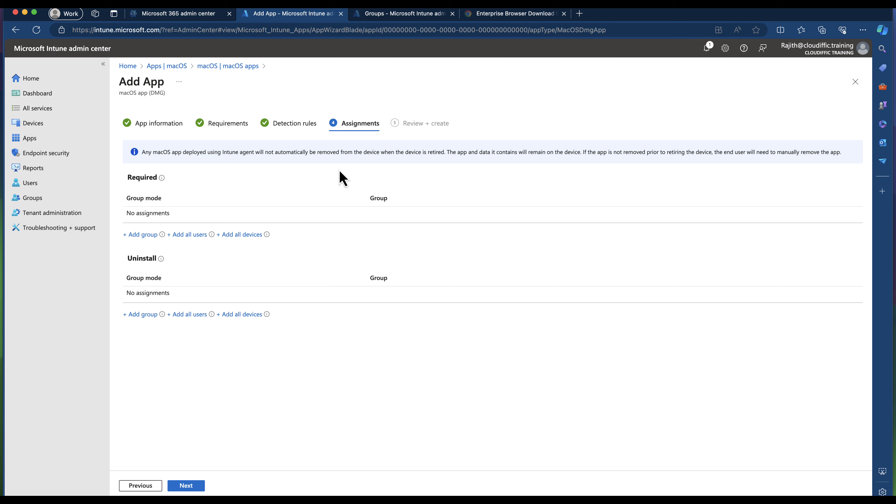
- Start a new group from the Intune groups list with group type Security and the name Managed Mac Devices
left_click(403, 14)
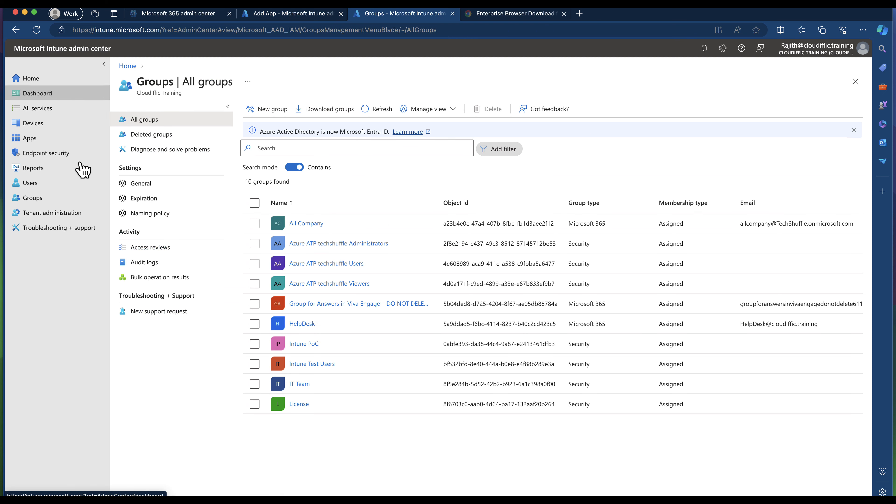
left_click(266, 109)
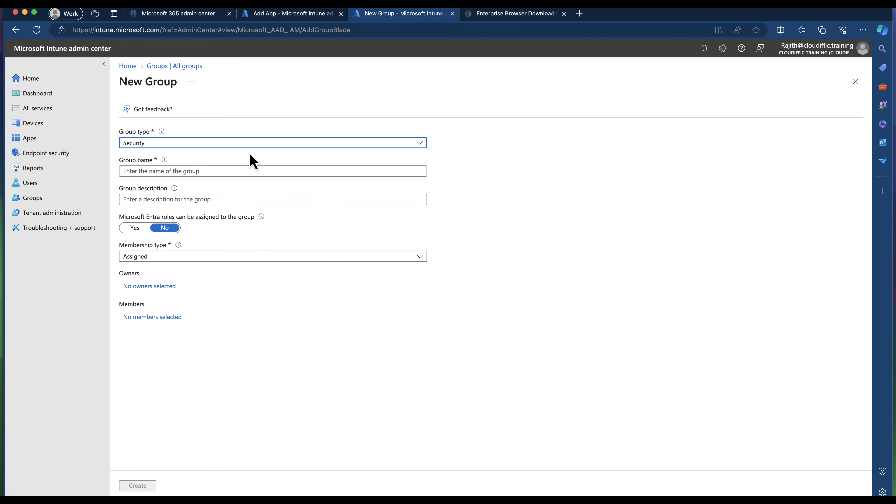
left_click(208, 144)
left_click(213, 154)
left_click(166, 171)
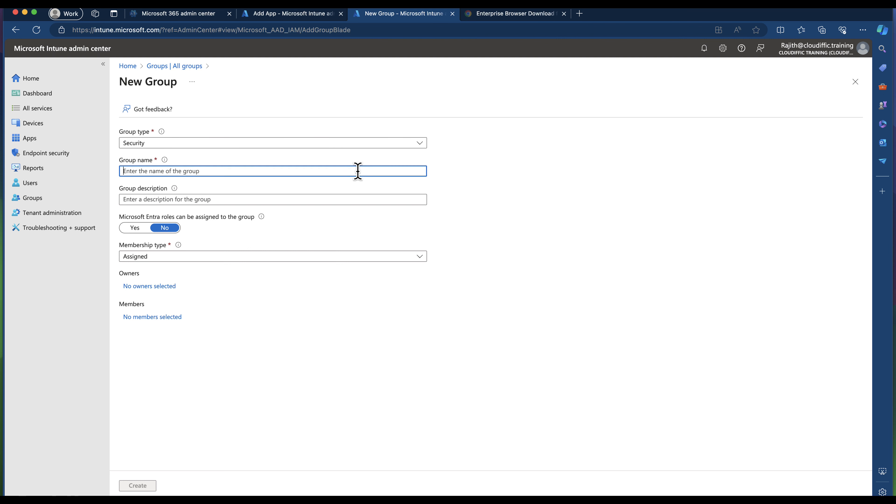
type("Managed Ma")
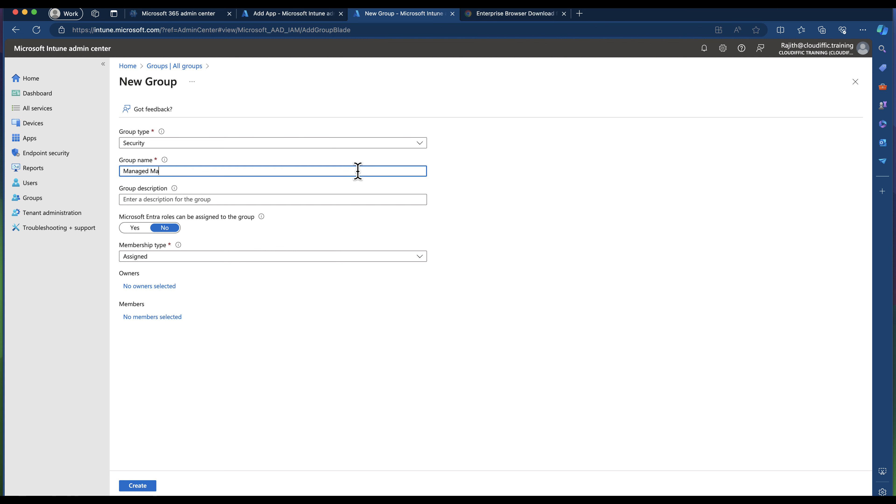
type("c Devuce")
type("i")
type("ces")
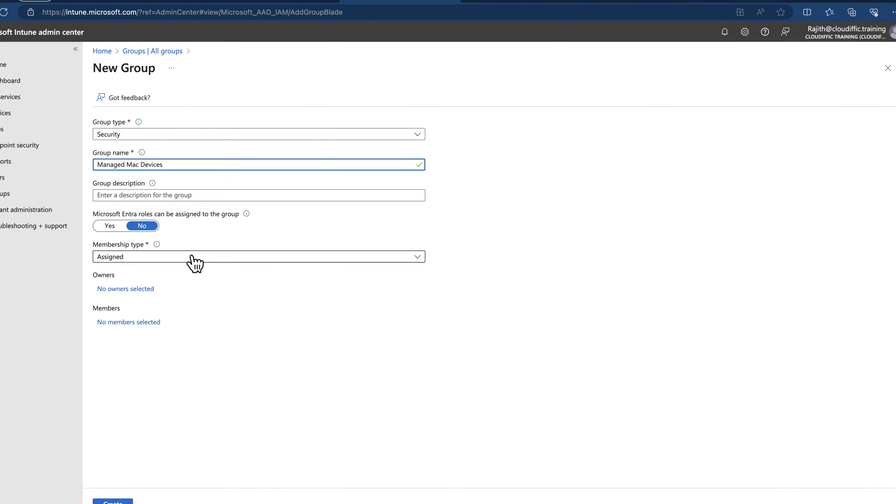
- Set the new group's membership type to Dynamic Device and assign the administrator's account as its owner
left_click(192, 257)
left_click(143, 305)
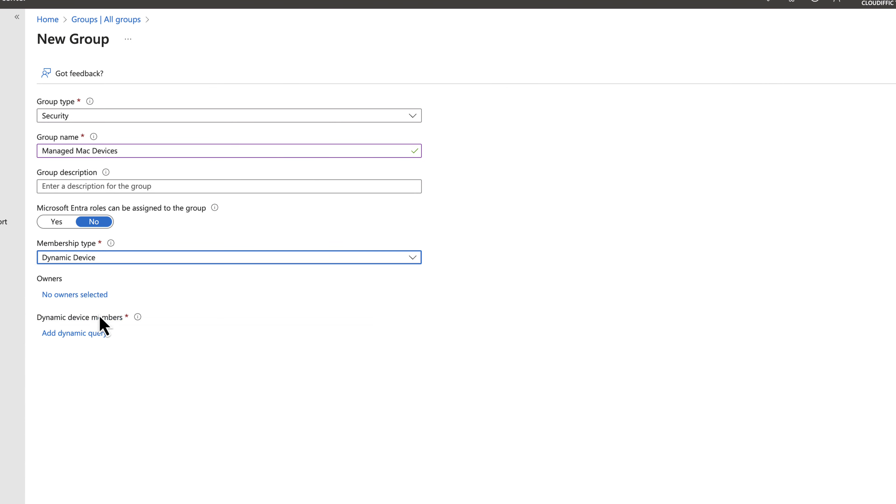
left_click(89, 296)
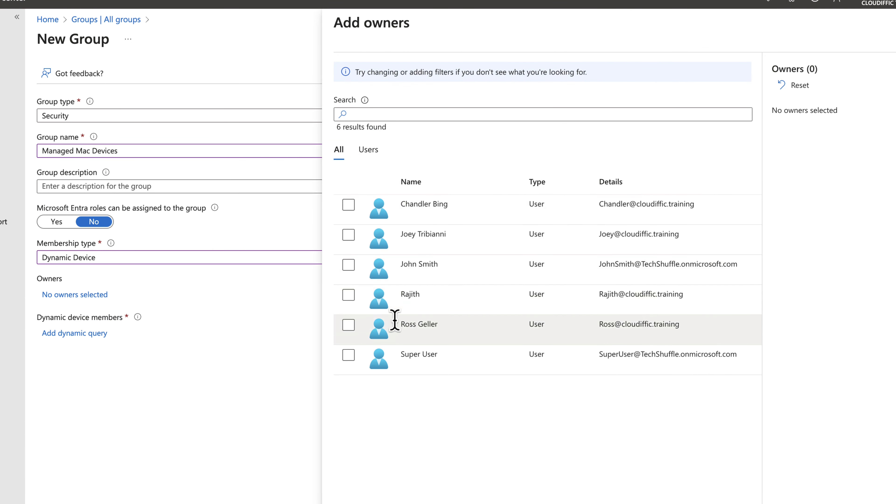
left_click(348, 295)
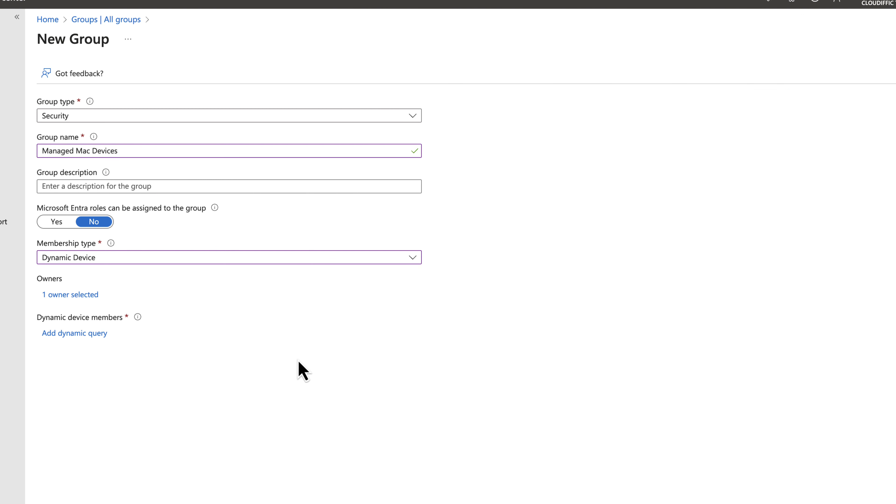
- Add a dynamic membership rule to the group with property deviceOSType, operator Equals and value macOS
left_click(92, 335)
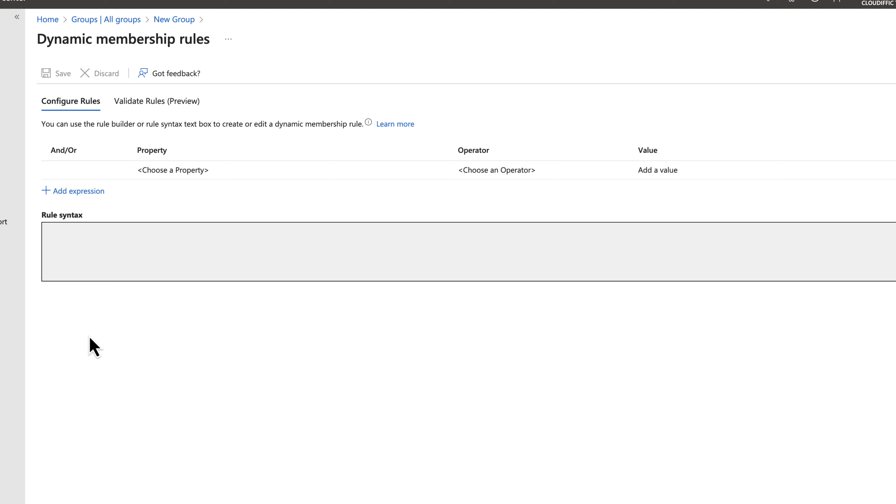
mouse_move(136, 177)
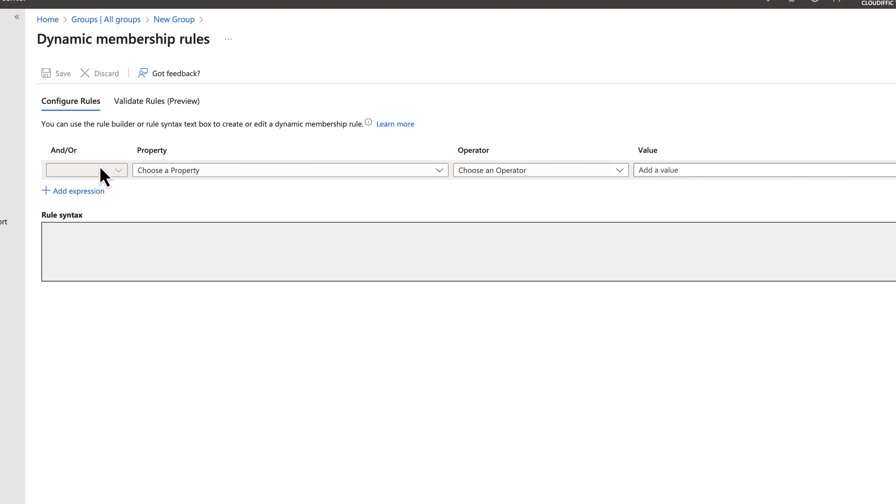
left_click(217, 173)
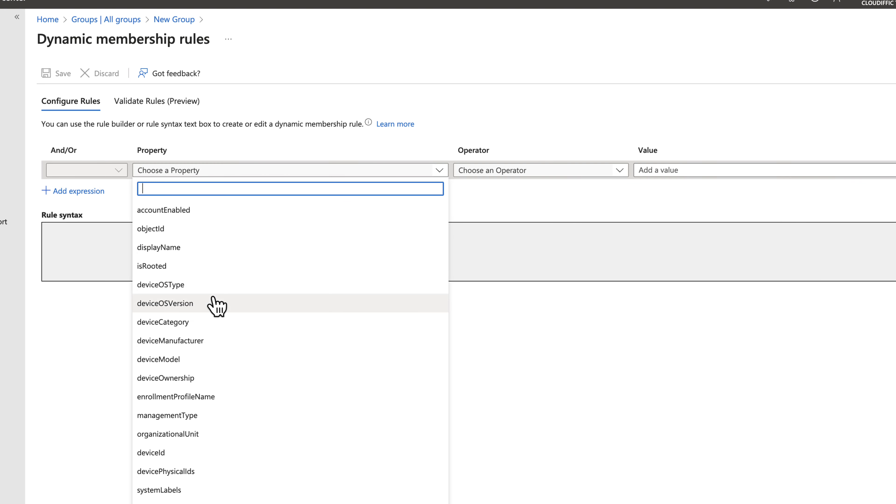
left_click(182, 286)
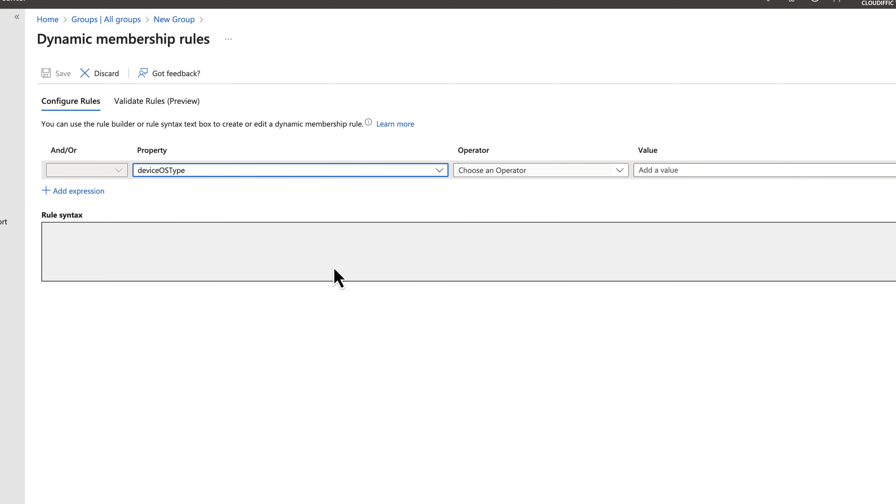
left_click(518, 173)
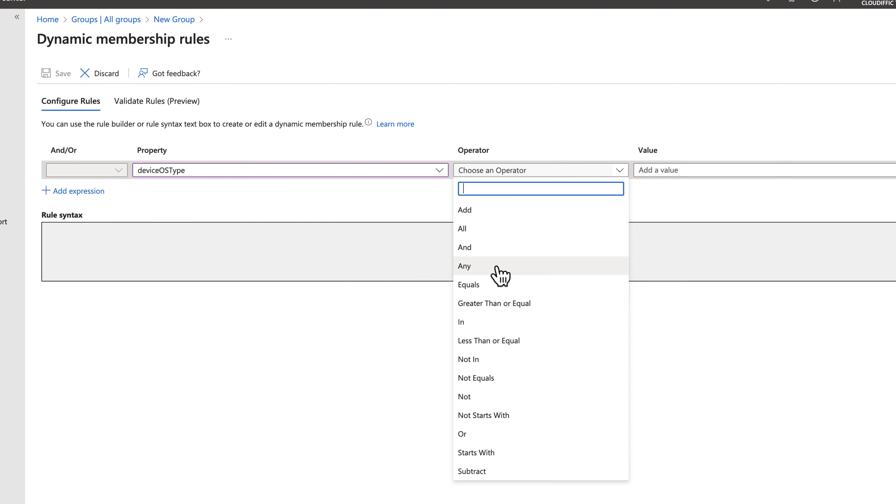
left_click(485, 285)
left_click(663, 173)
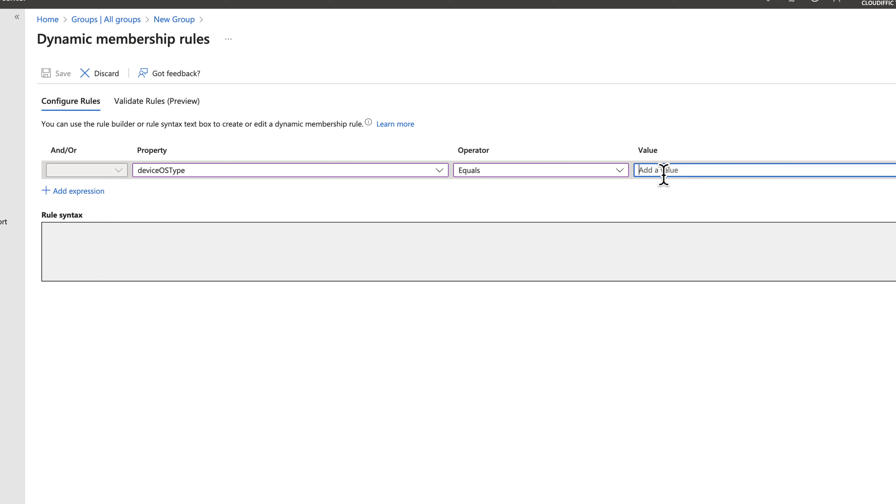
type("macOS")
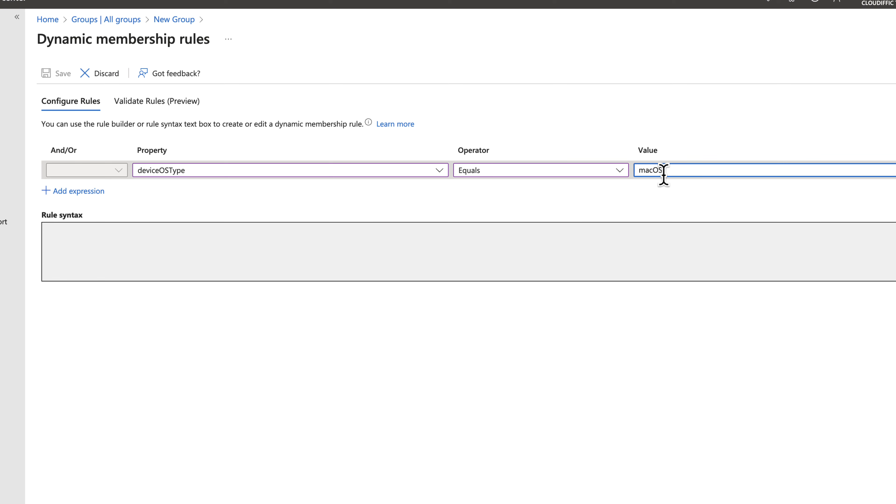
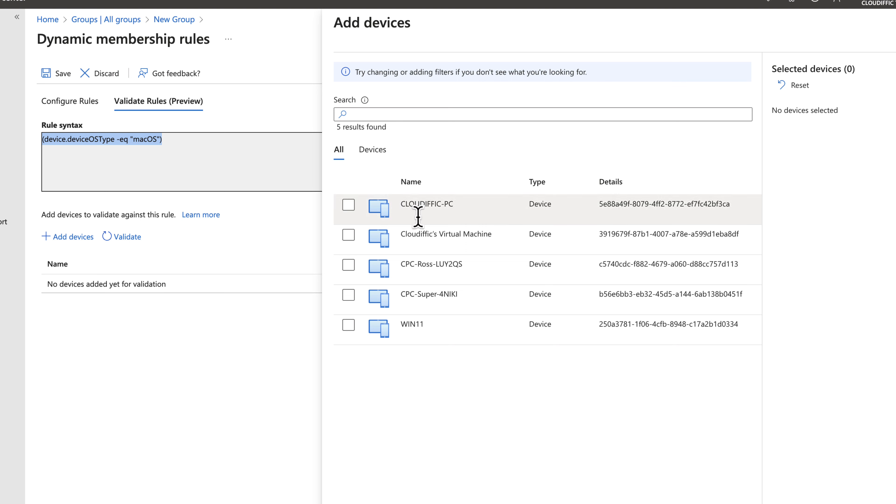
- Validate the membership rule against the device Cloudiffic's Virtual Machine and examine its verification details
left_click(349, 235)
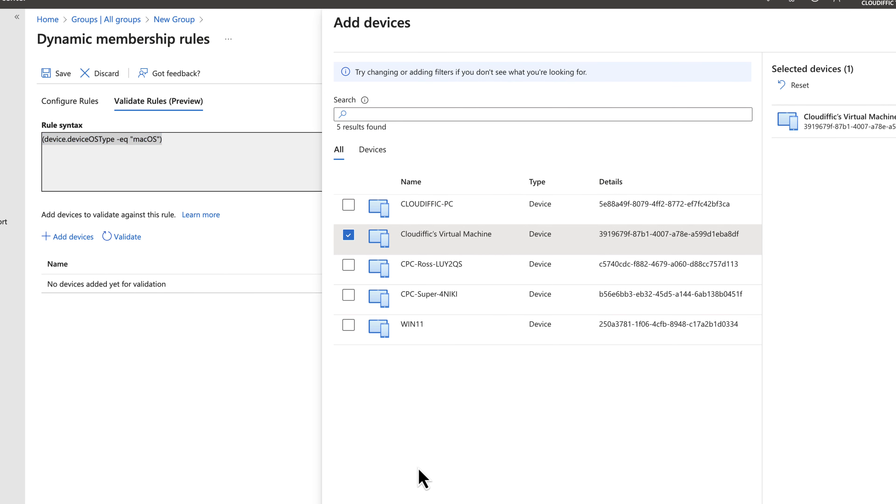
left_click(349, 503)
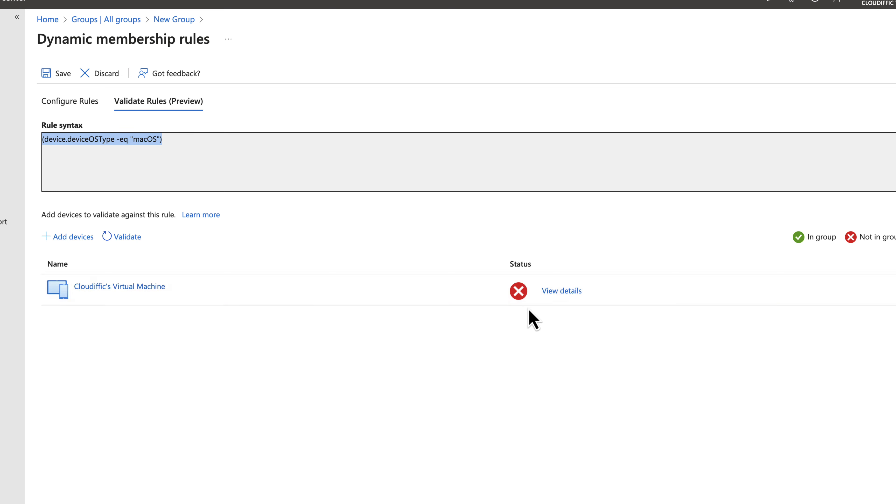
left_click(558, 292)
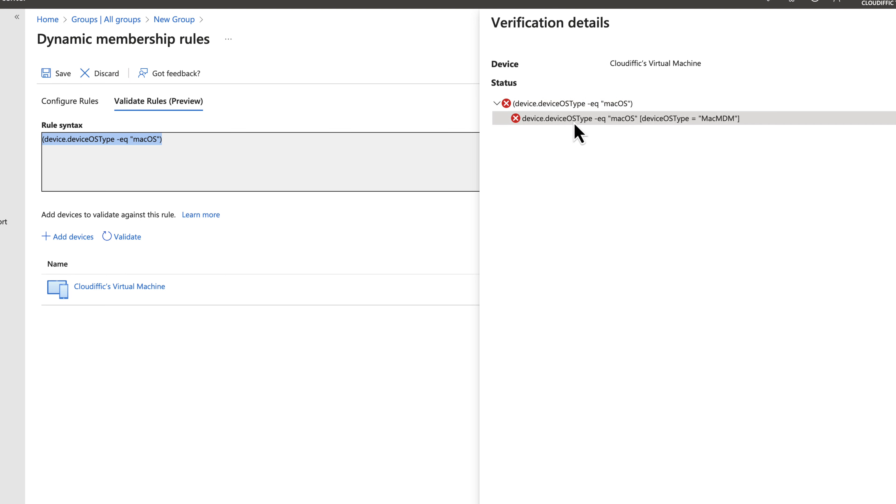
left_click(304, 191)
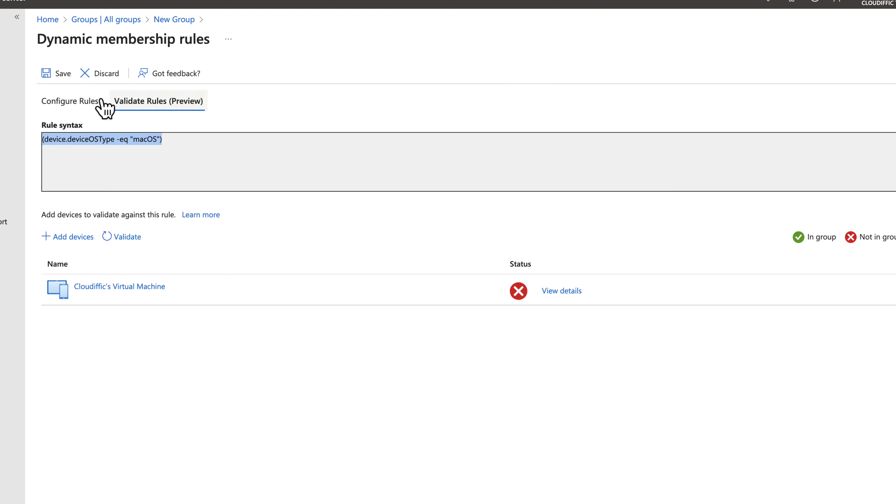
- Change the deviceOSType value in the membership rule to macMDM and validate the rule against the added device again
left_click(75, 103)
left_click(677, 170)
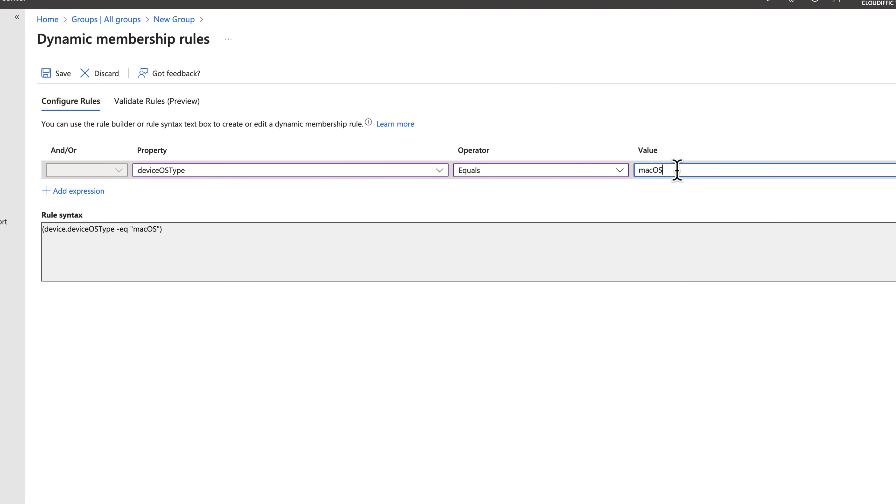
type("MDM")
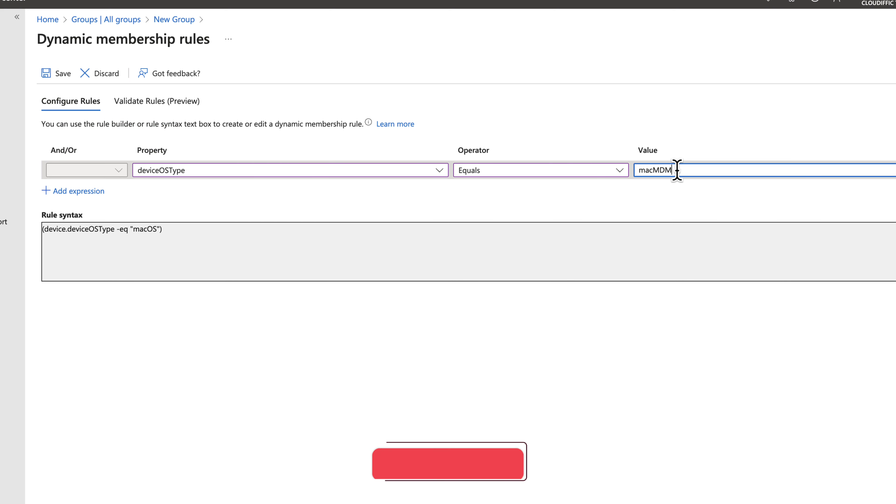
left_click(200, 100)
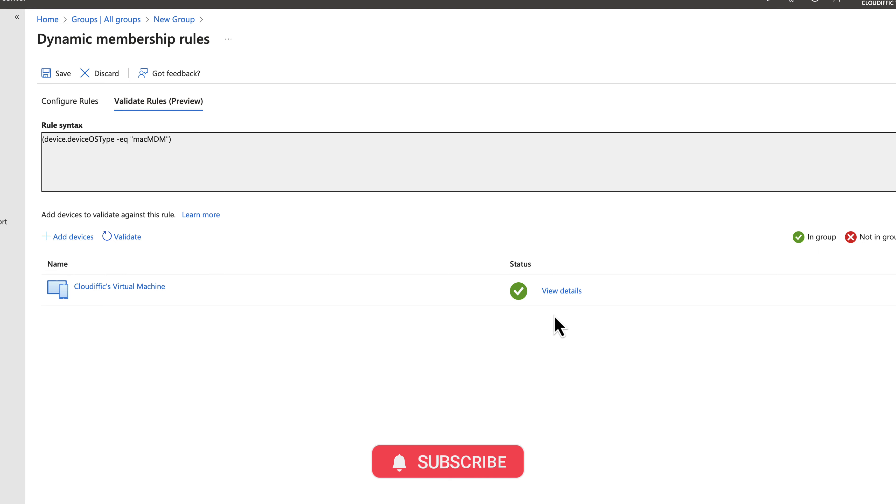
- Save the dynamic membership rule and create the Managed Mac Devices group
left_click(71, 116)
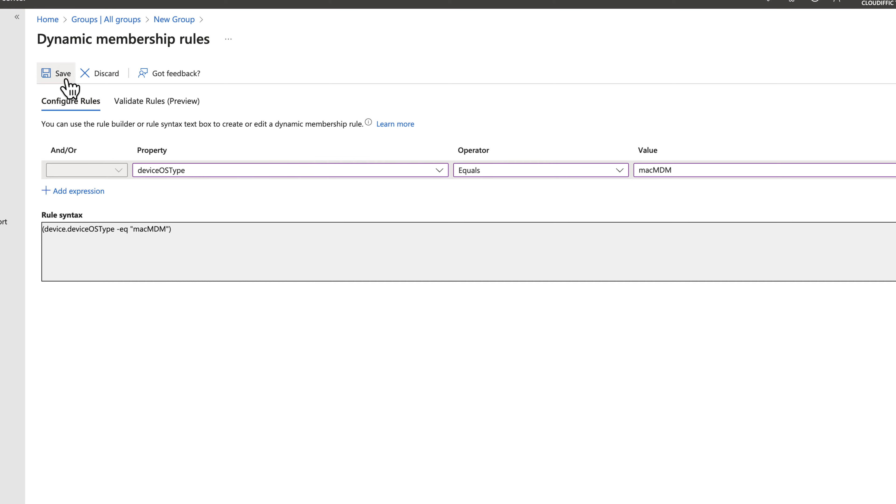
left_click(66, 81)
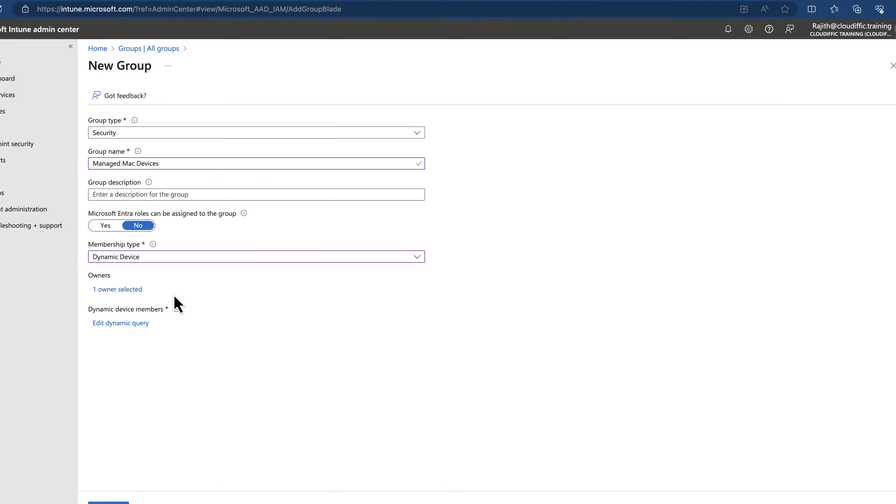
left_click(117, 503)
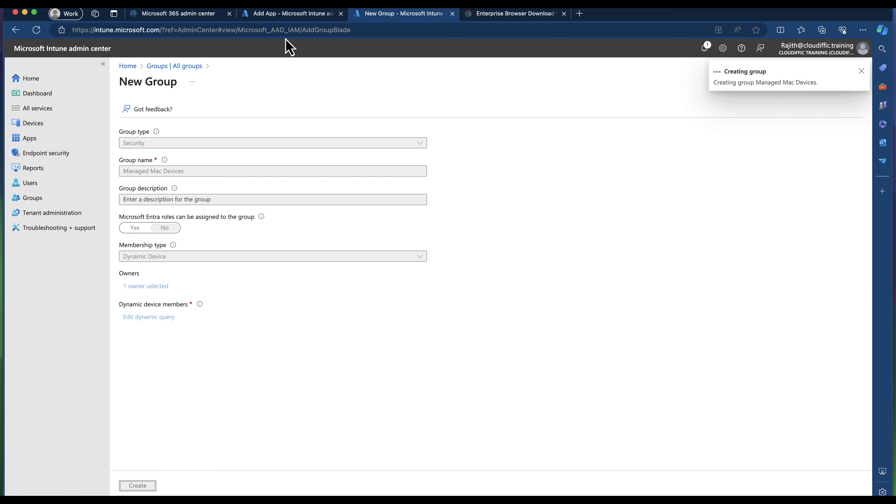
- Assign the app as Required to the Managed Mac Devices group and proceed to the review
left_click(294, 15)
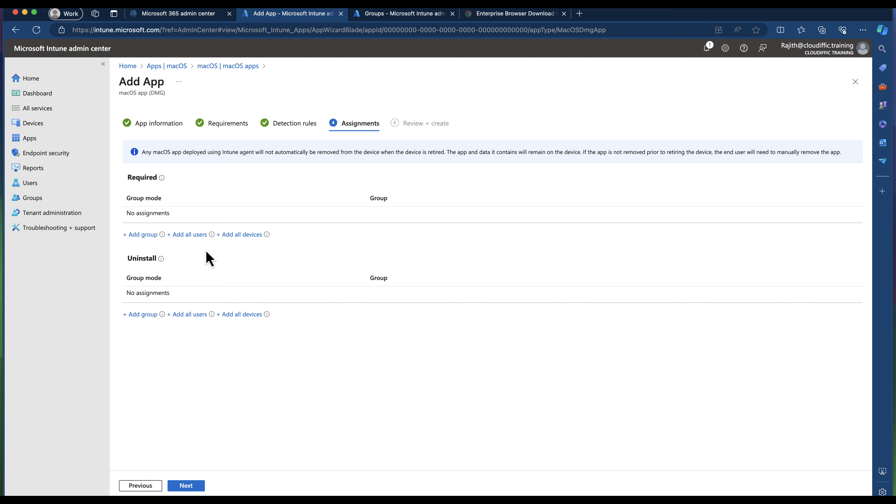
left_click(139, 236)
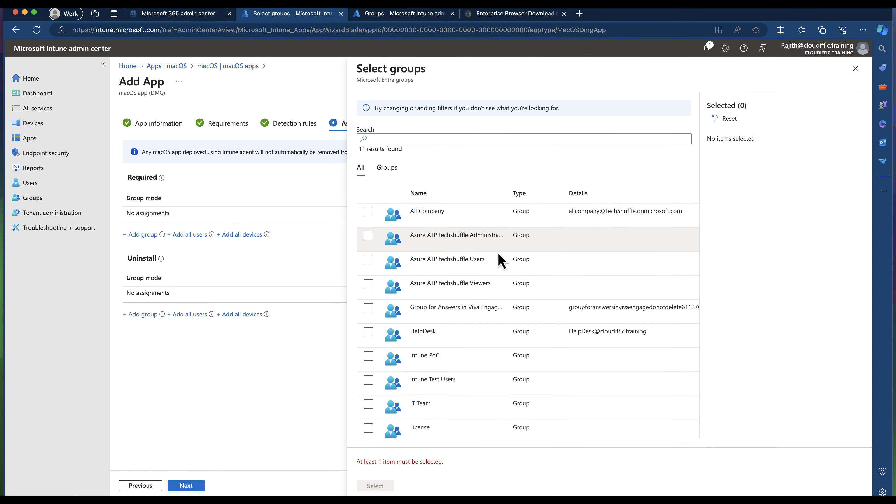
left_click(509, 140)
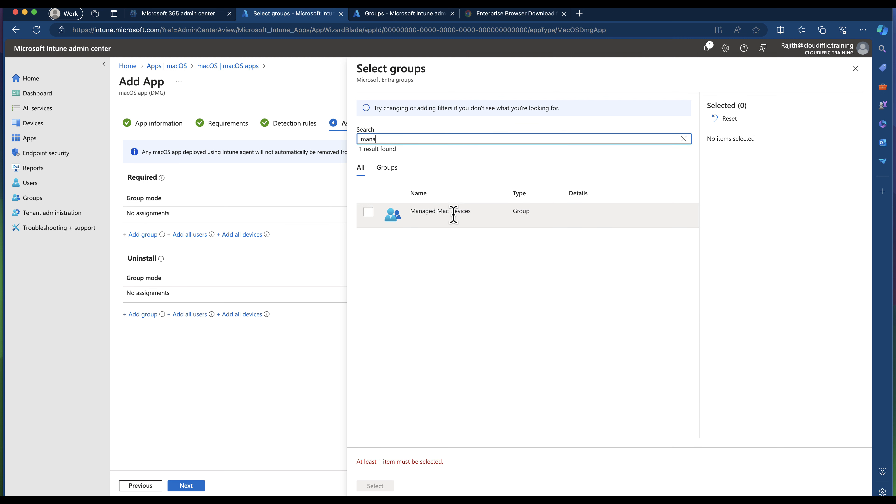
left_click(368, 212)
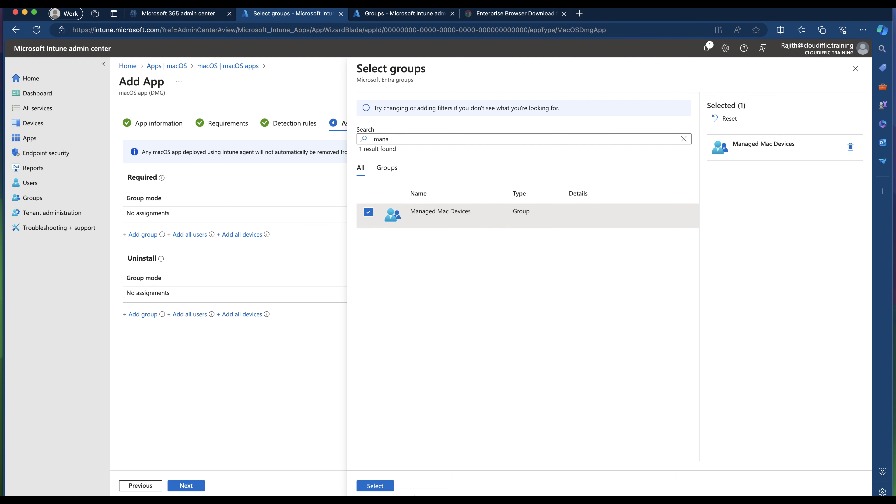
left_click(381, 486)
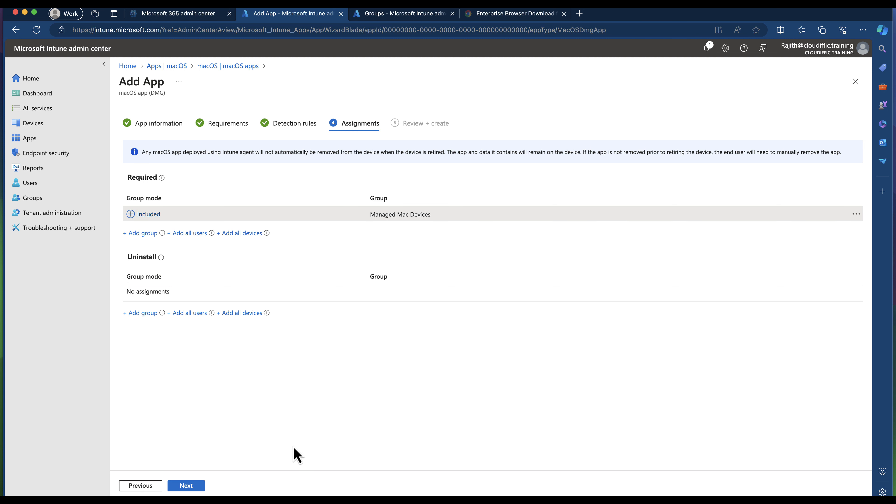
left_click(192, 486)
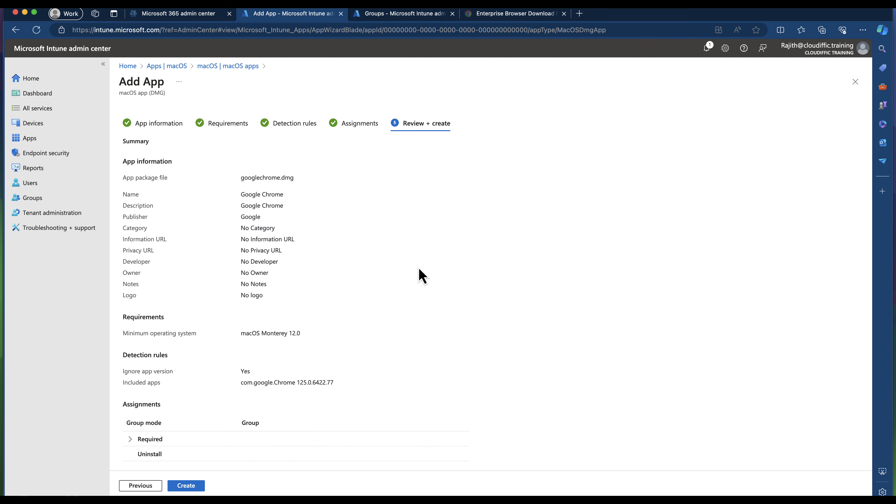
- Review the Google Chrome app summary, including its required assignment, and create the app
scroll(422, 276, "down", 1)
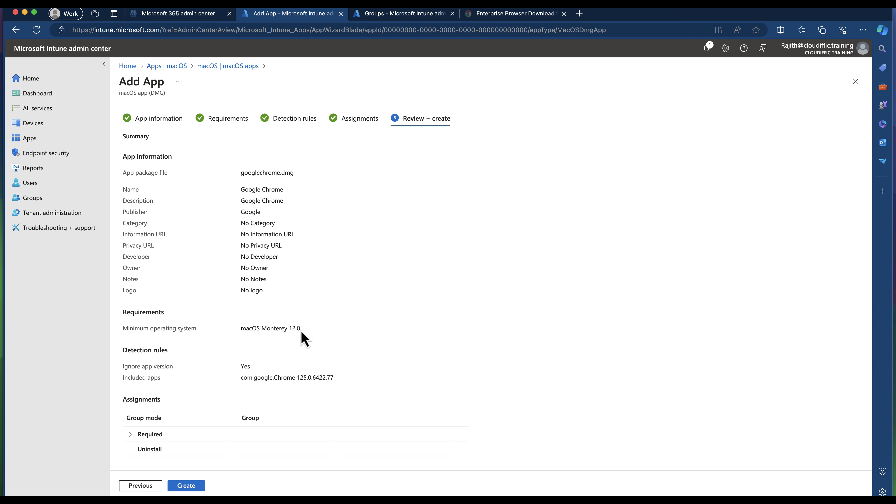
left_click_drag(301, 331, 288, 328)
left_click(131, 435)
scroll(406, 370, "down", 1)
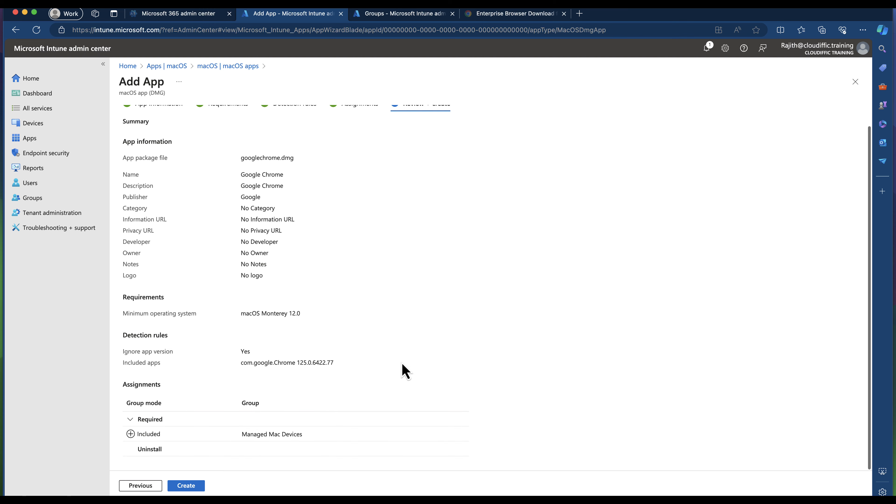
left_click(130, 438)
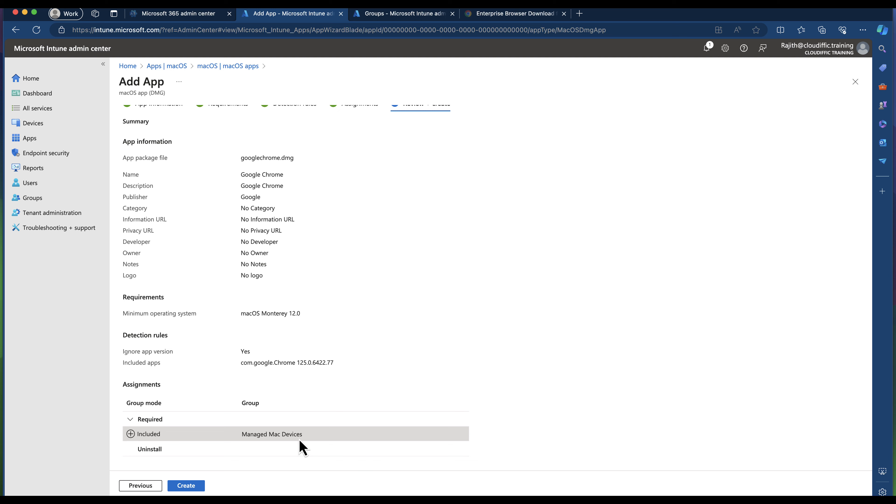
left_click(188, 487)
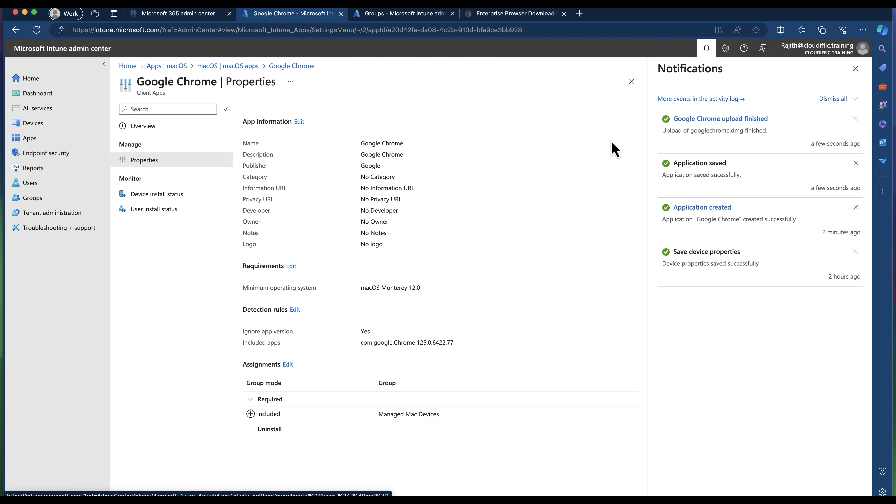
- Return to the macOS apps list, dismiss the notifications and view the Google Chrome app's overview
left_click(632, 81)
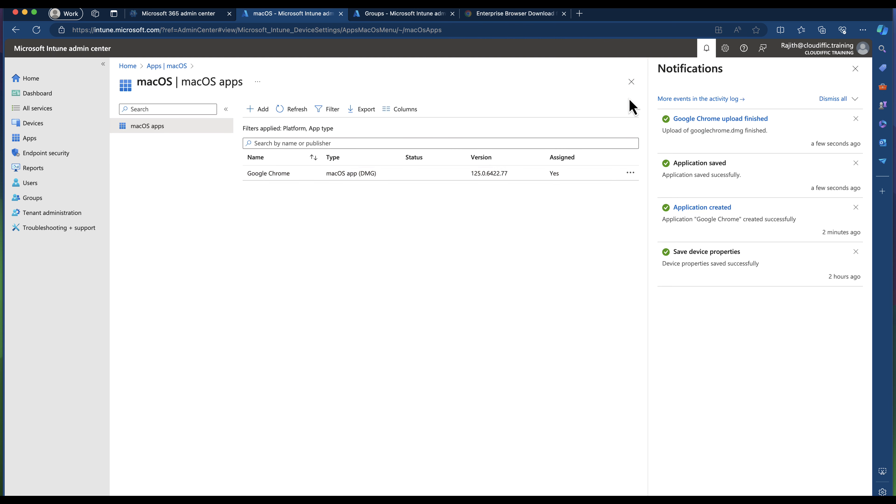
left_click(855, 68)
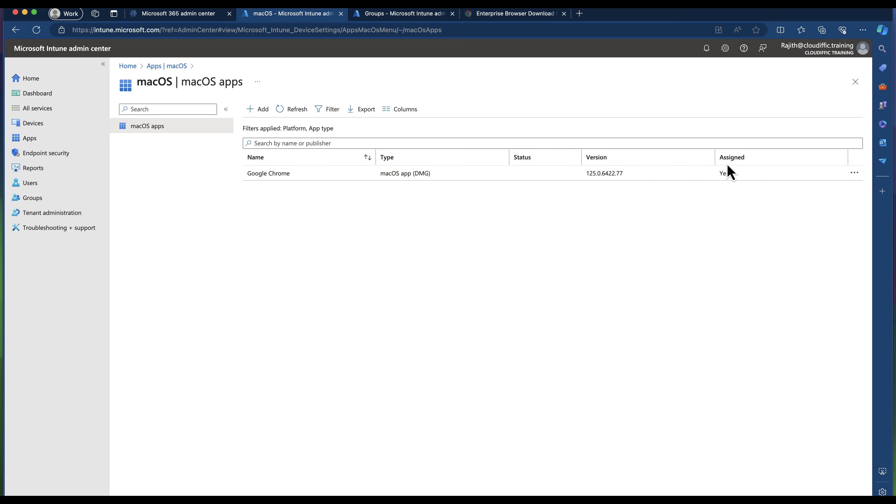
left_click(287, 176)
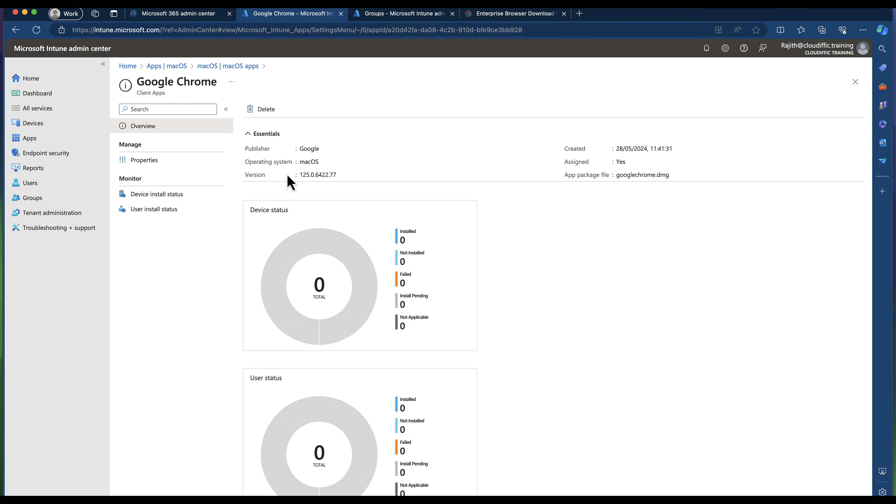
- Find Cloudiffic's Virtual Machine among the macOS devices and sync it with Intune
left_click(35, 126)
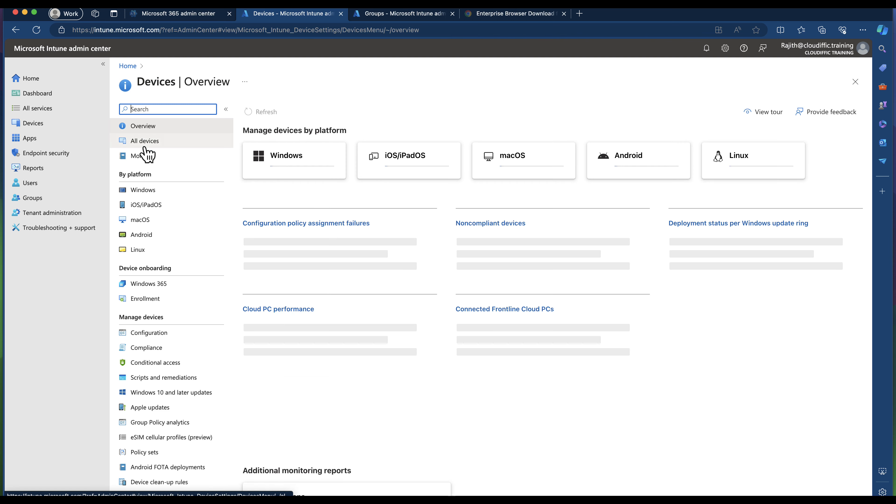
left_click(150, 221)
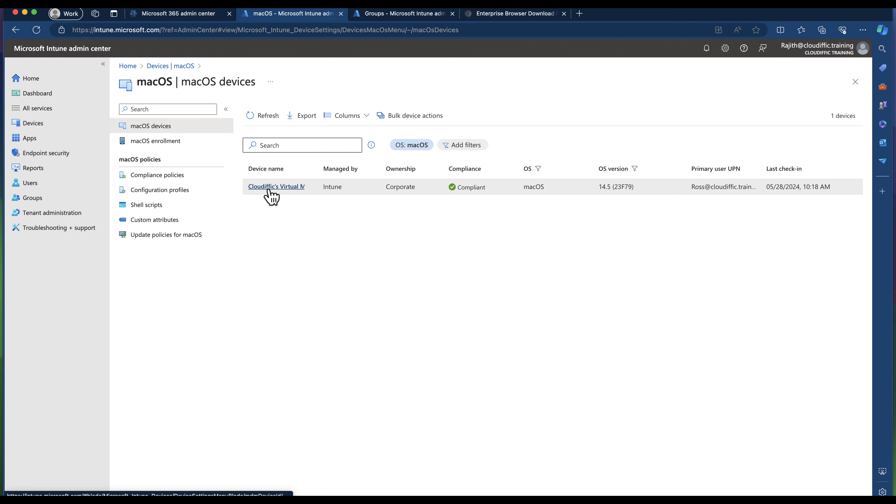
left_click(271, 187)
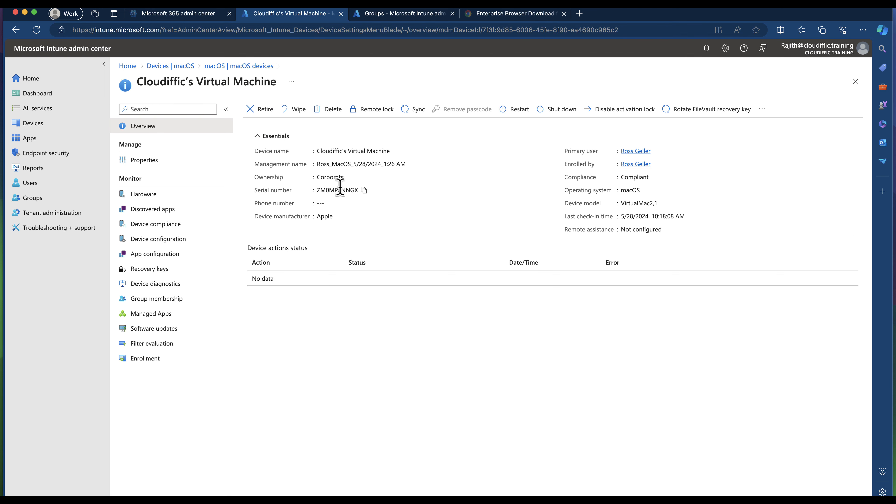
left_click(412, 112)
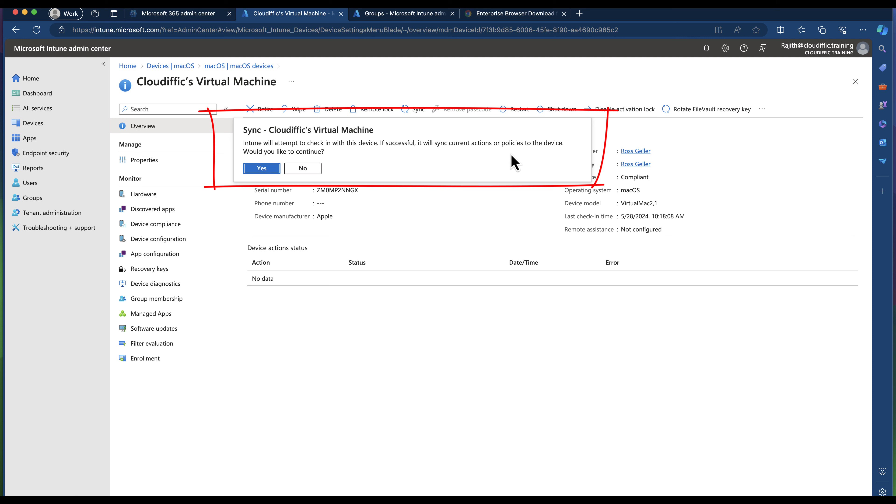
left_click(261, 169)
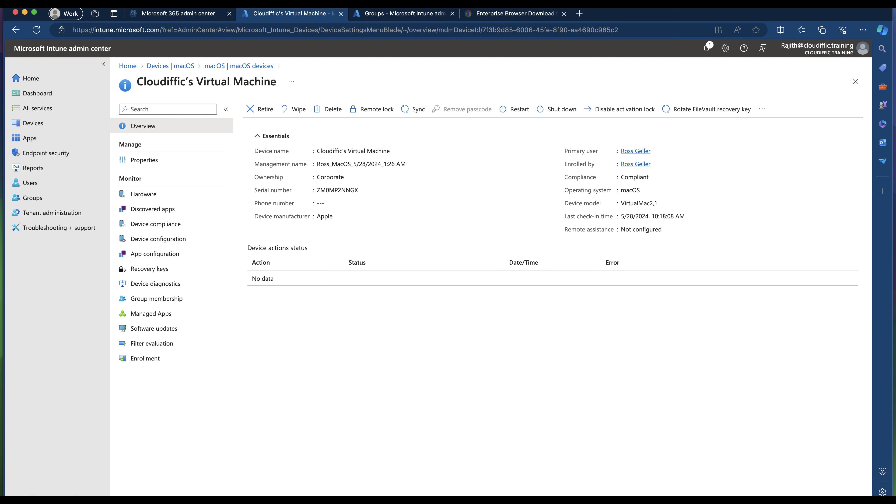
- Switch to the macOS virtual machine, sign in to Company Portal, check the device's status and close the portal window
key("super+Tab")
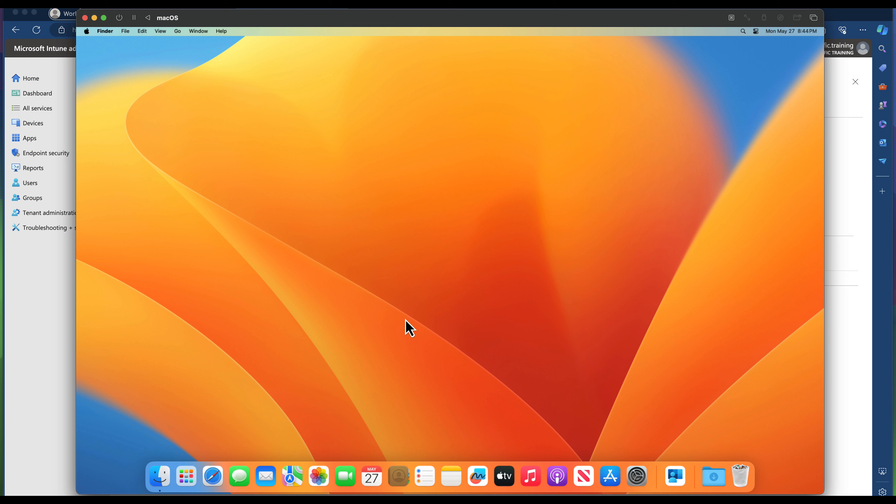
left_click(676, 476)
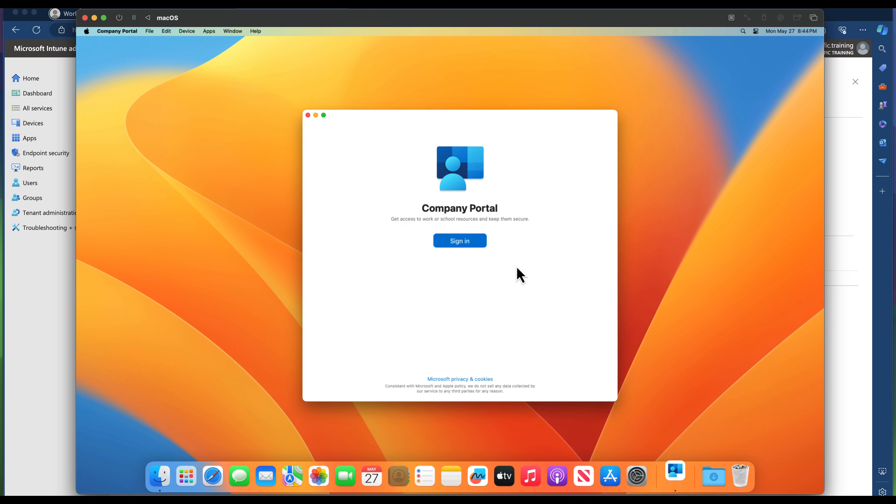
left_click(473, 243)
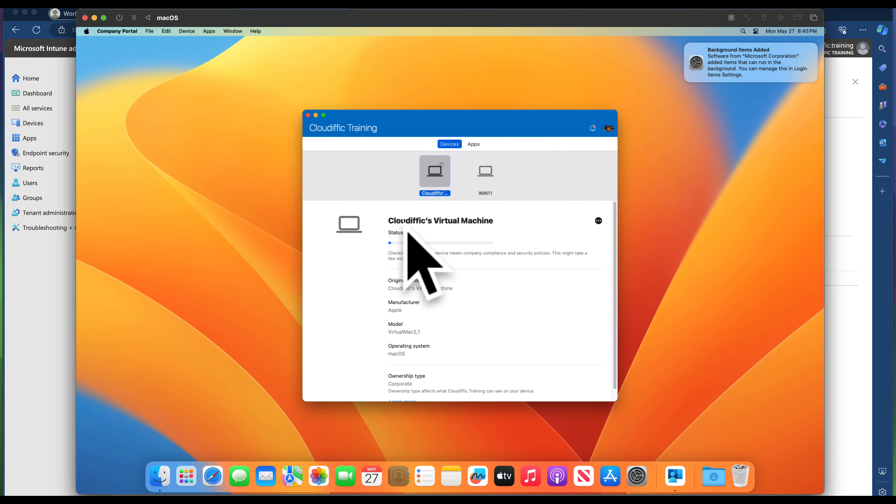
left_click(599, 222)
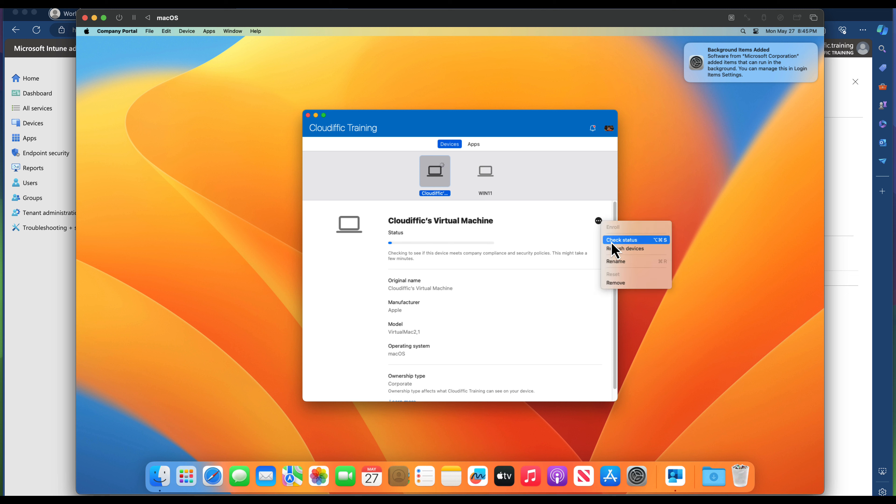
left_click(633, 241)
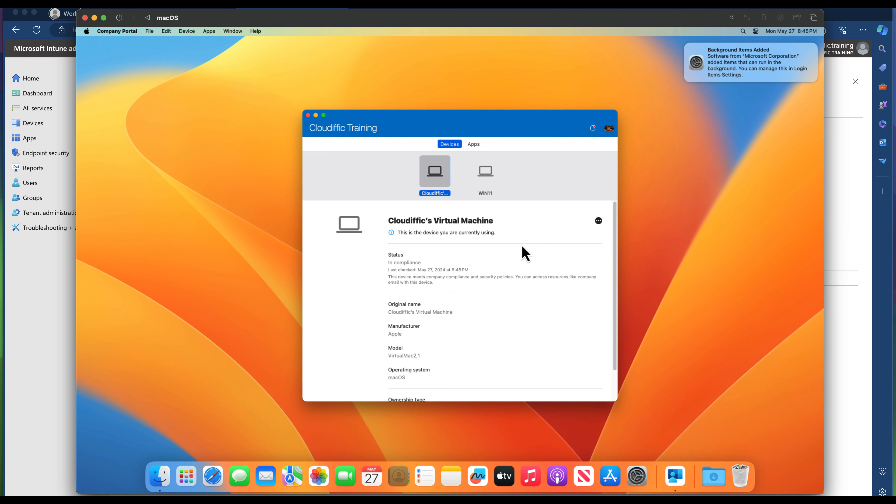
left_click(308, 116)
- Launch Google Chrome from the virtual machine's installed apps, dismiss its notifications and complete the first-run setup without signing in
left_click(187, 476)
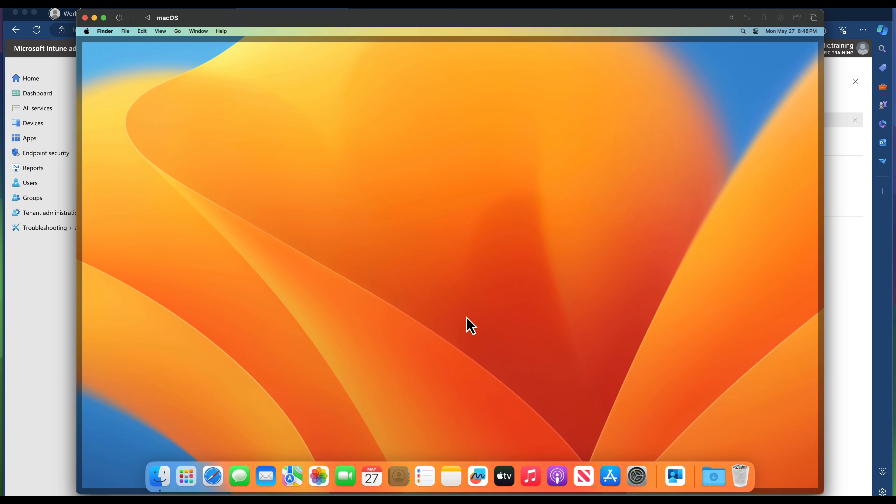
left_click(185, 477)
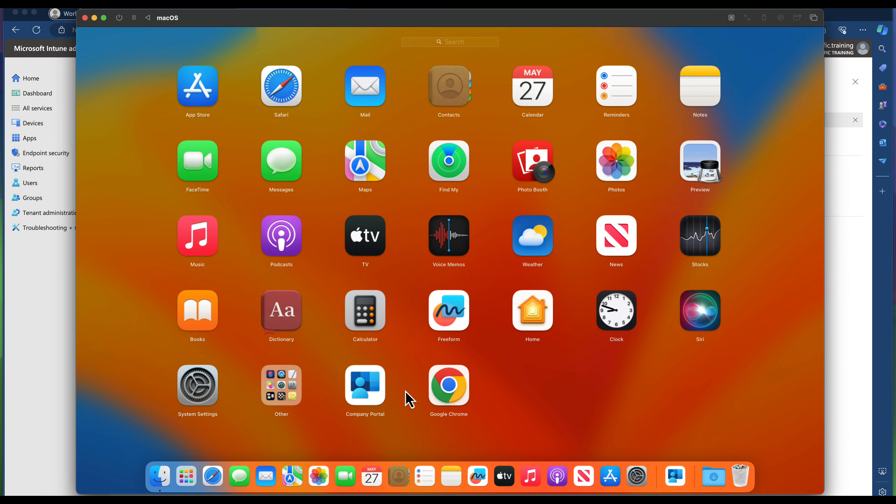
left_click(450, 387)
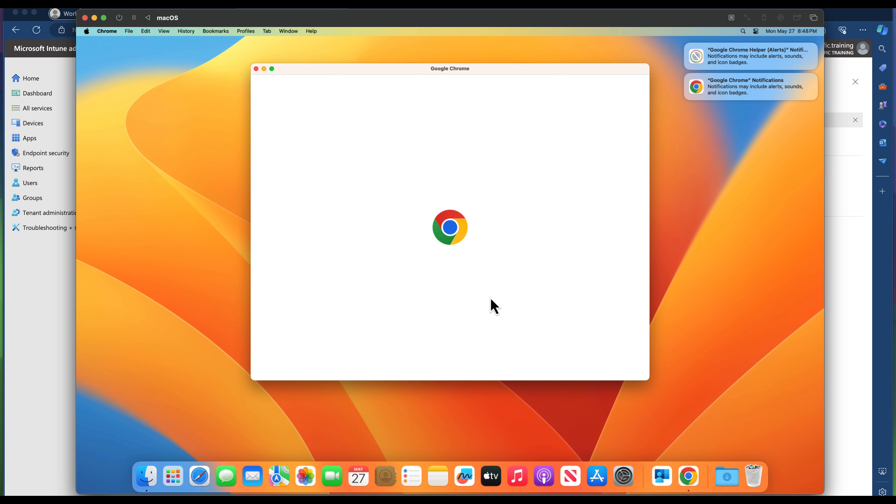
left_click(685, 44)
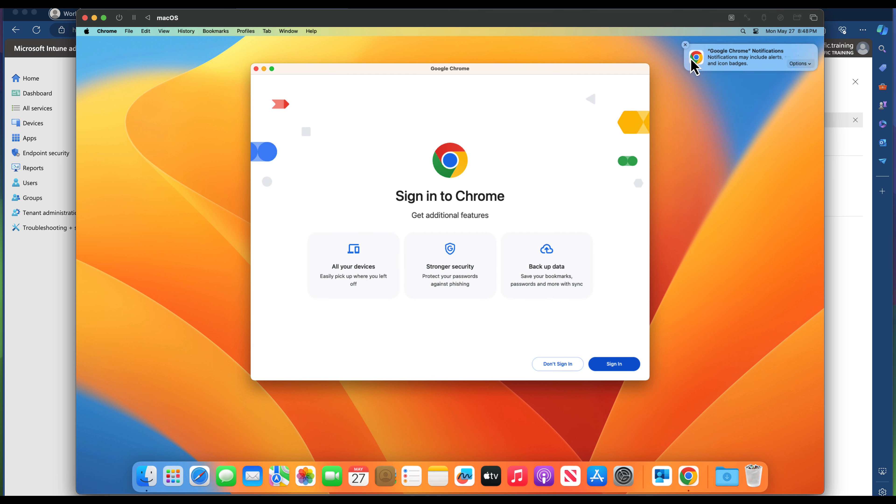
left_click(560, 365)
left_click(422, 370)
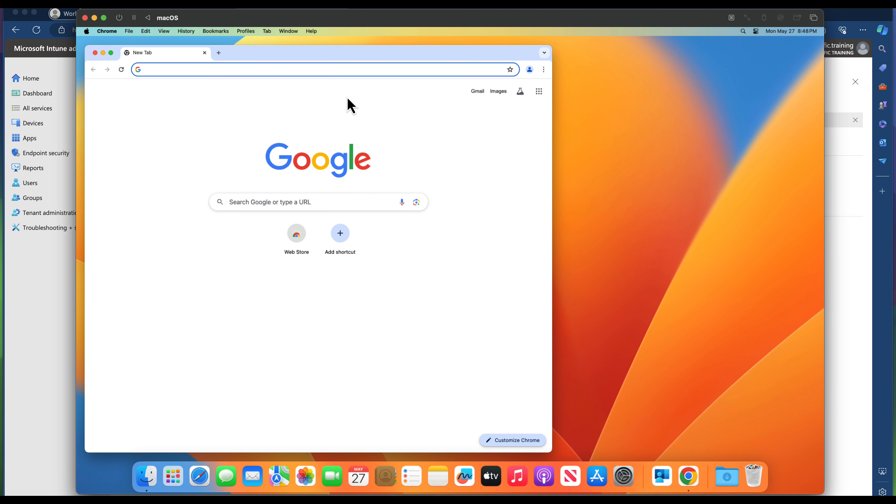
- Test the installed Chrome browser by loading gogole.com, and close the tab
type("gogole.com")
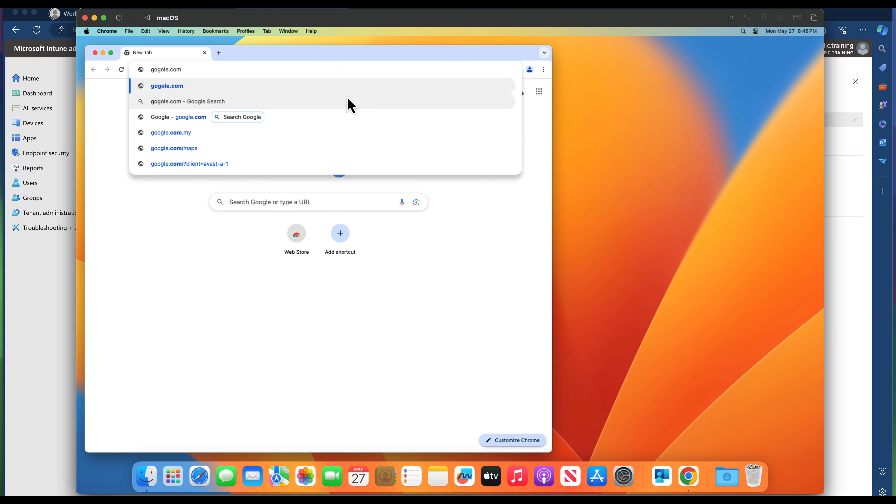
key("Return")
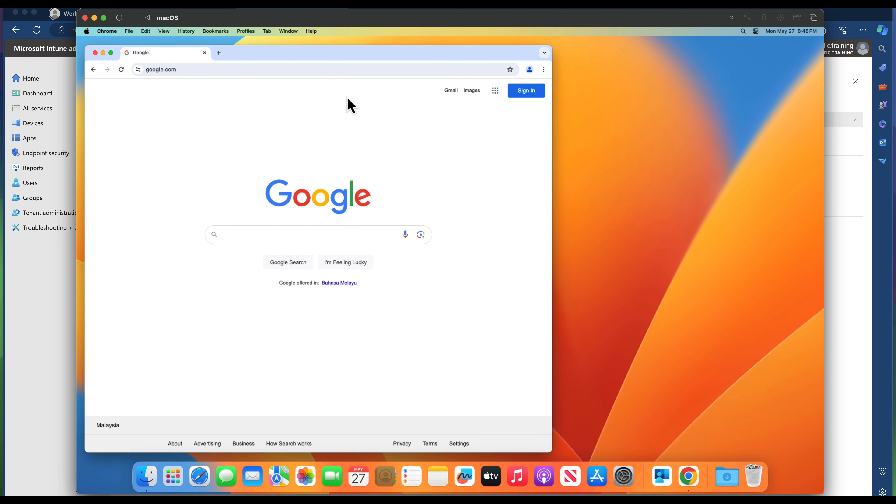
left_click(205, 53)
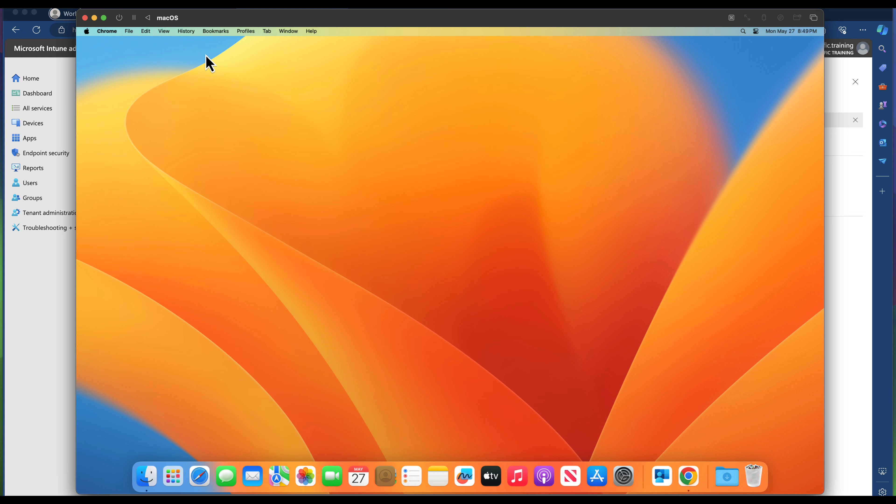
- Return to the Intune admin center and examine Google Chrome's overview, device install status and user install status
left_click(39, 148)
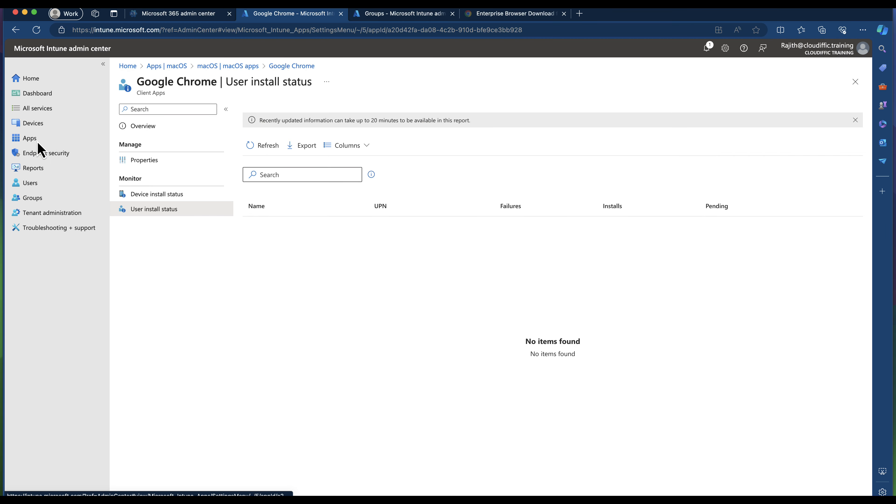
left_click(38, 143)
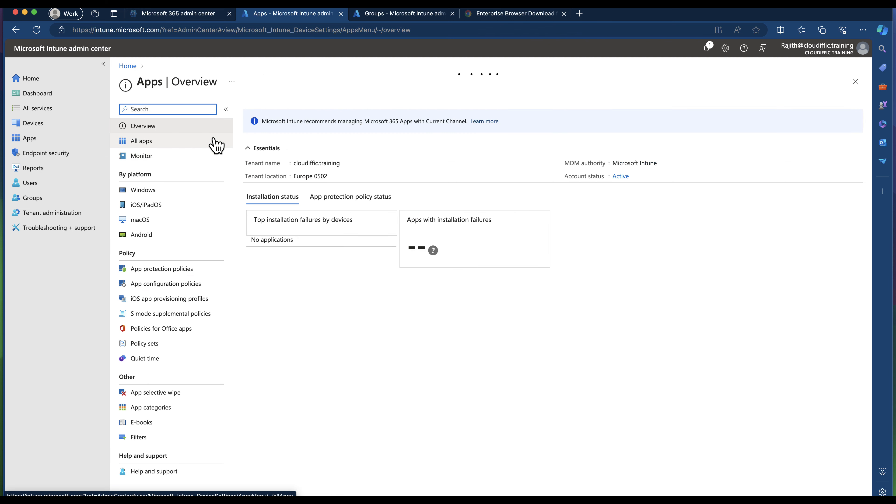
left_click(155, 221)
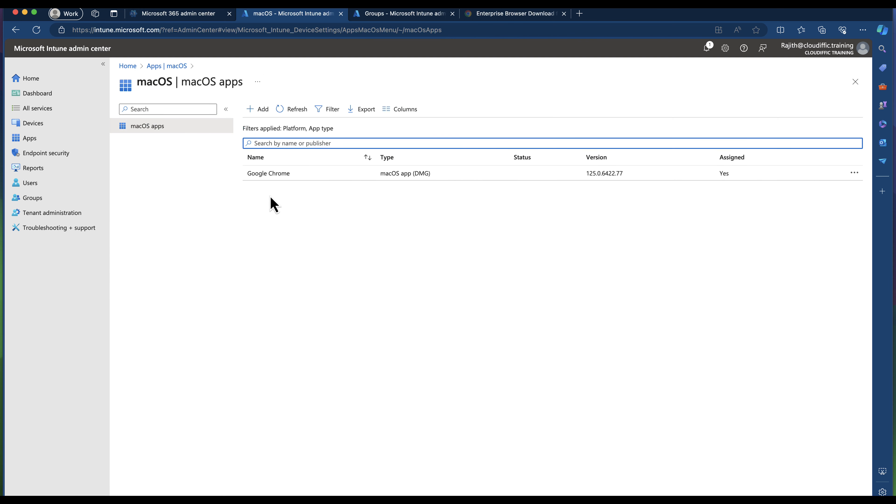
left_click(290, 175)
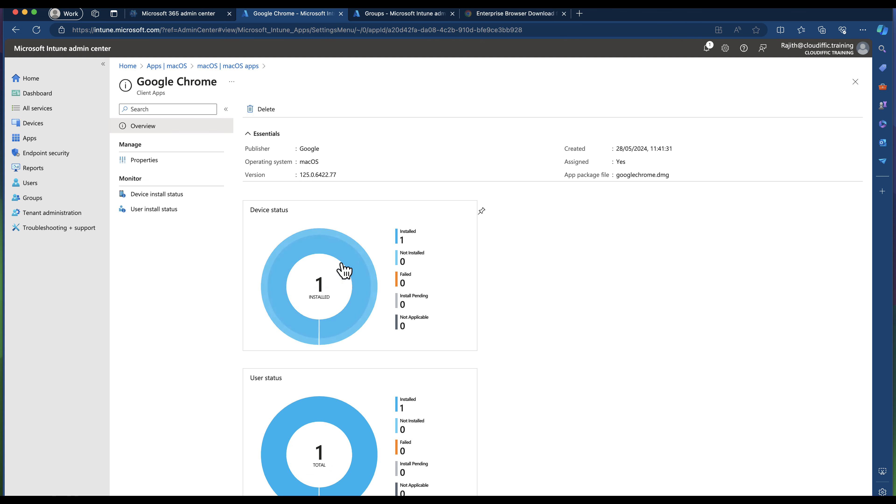
left_click(159, 196)
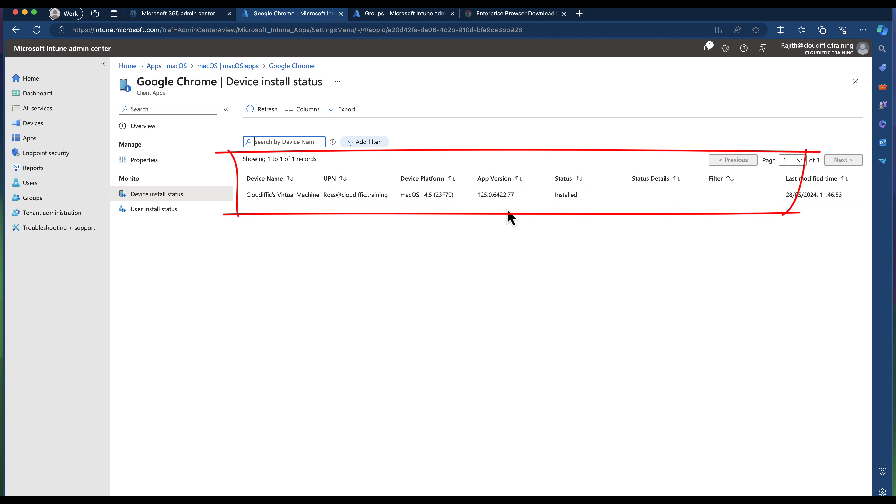
left_click(161, 210)
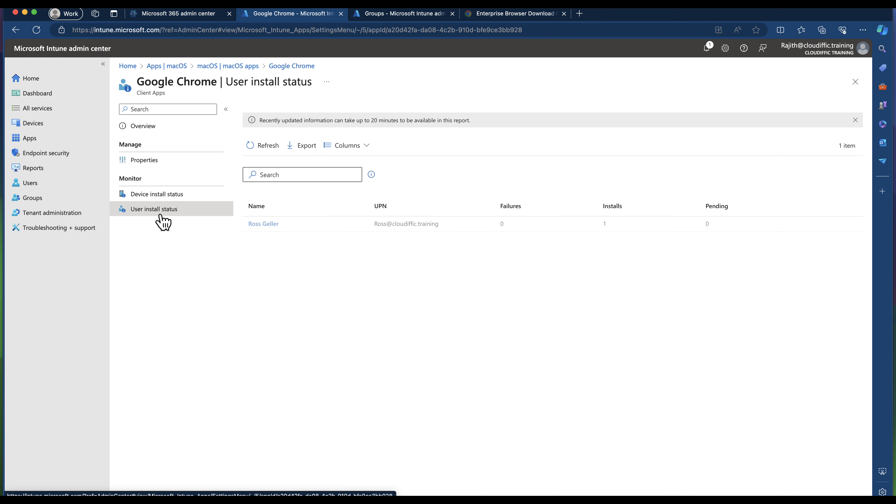